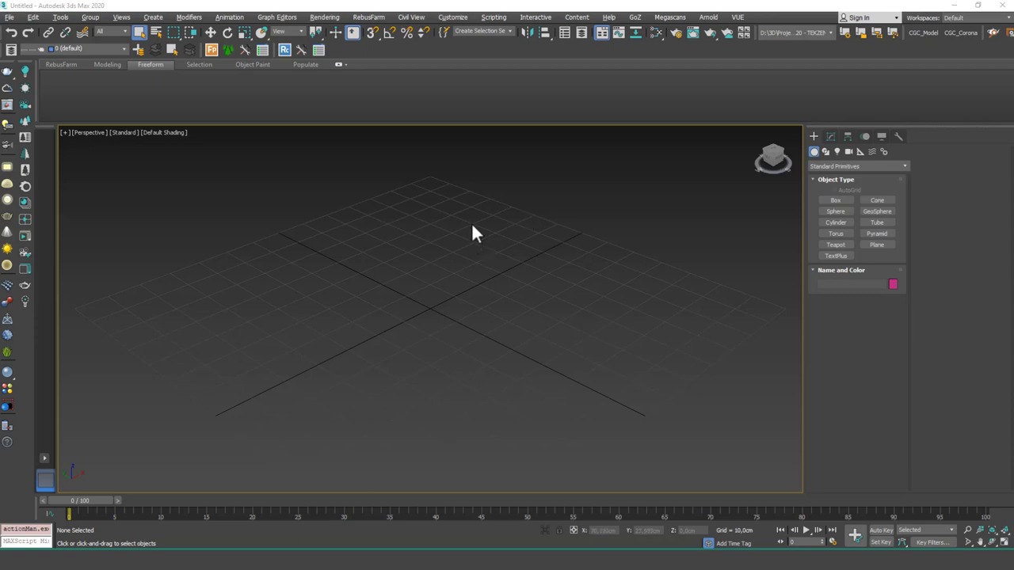
Draw a rectangle spline about 86 cm long and 70 cm wide on the ground grid.
{"action": "left_click_drag", "start_coordinate": [390, 277], "coordinate": [469, 337]}
{"action": "left_click", "coordinate": [826, 151]}
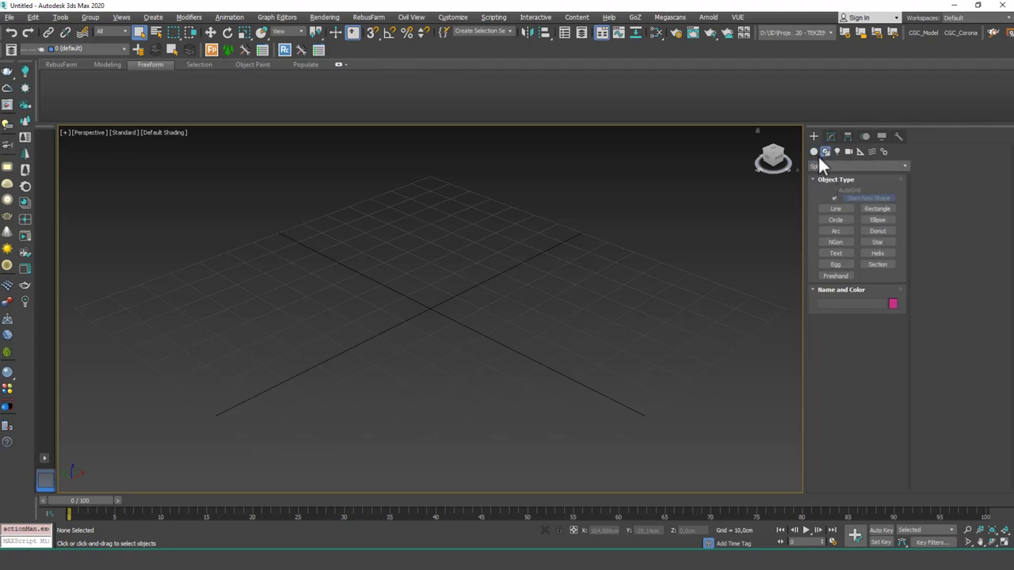
{"action": "left_click", "coordinate": [877, 209]}
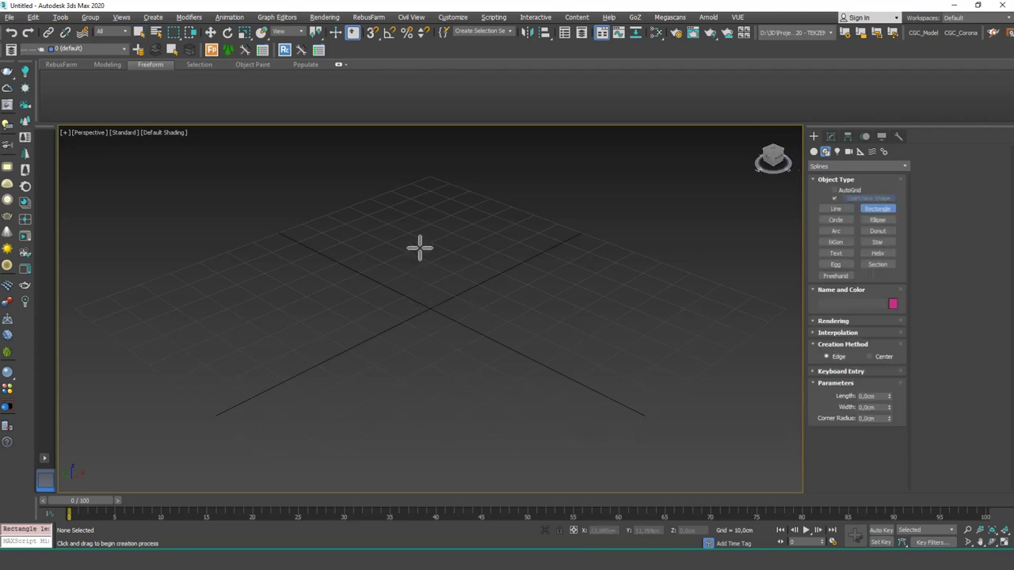
{"action": "left_click_drag", "start_coordinate": [419, 240], "coordinate": [463, 458]}
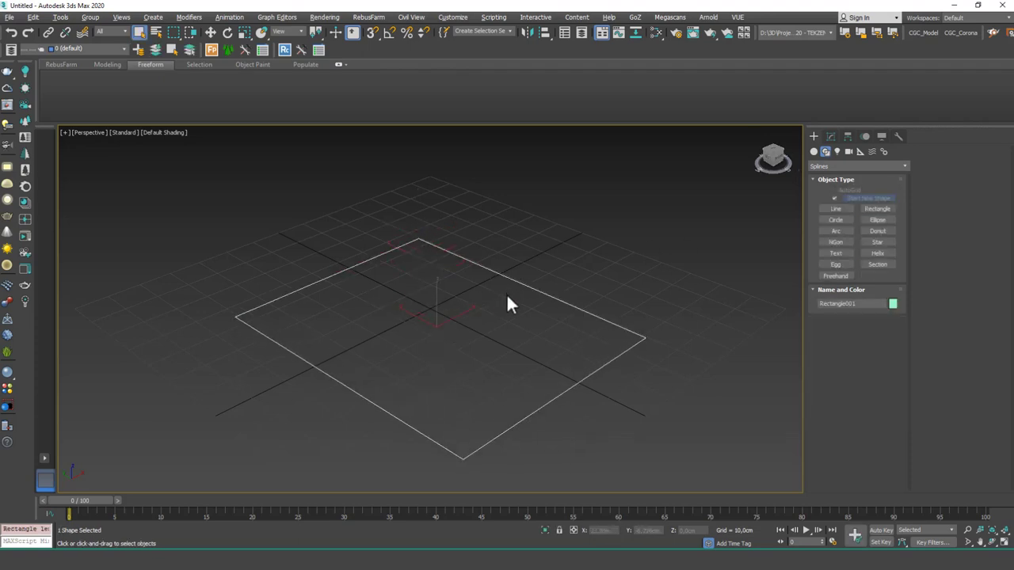
Switch to the top view and set the rectangle's length to 200 cm and width to 100 cm.
{"action": "key", "text": "t"}
{"action": "scroll", "coordinate": [440, 237], "scroll_direction": "down", "scroll_amount": 2}
{"action": "middle_click_drag", "start_coordinate": [430, 265], "coordinate": [414, 265]}
{"action": "key", "text": "w"}
{"action": "left_click", "coordinate": [830, 137]}
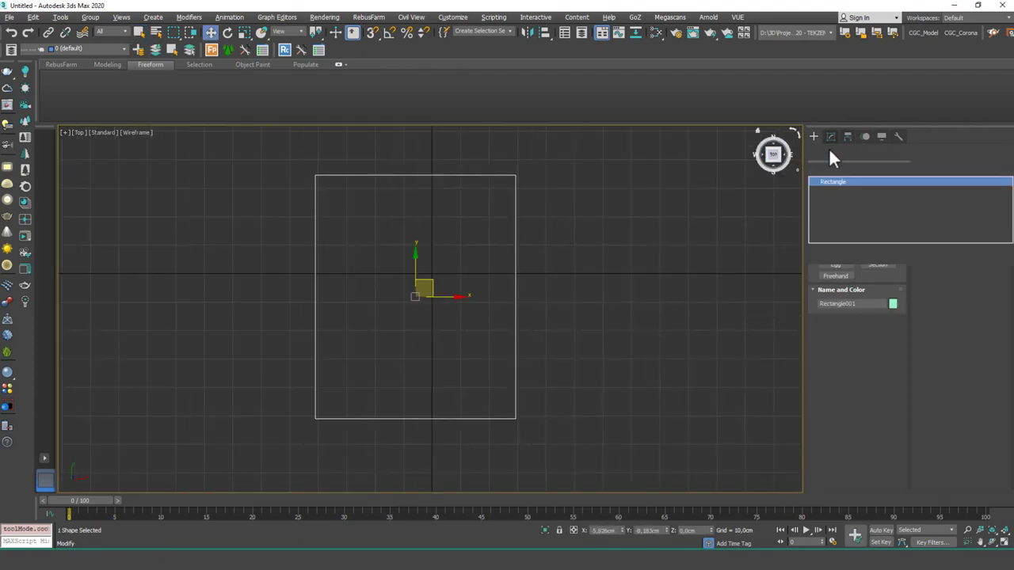
{"action": "double_click", "coordinate": [862, 315]}
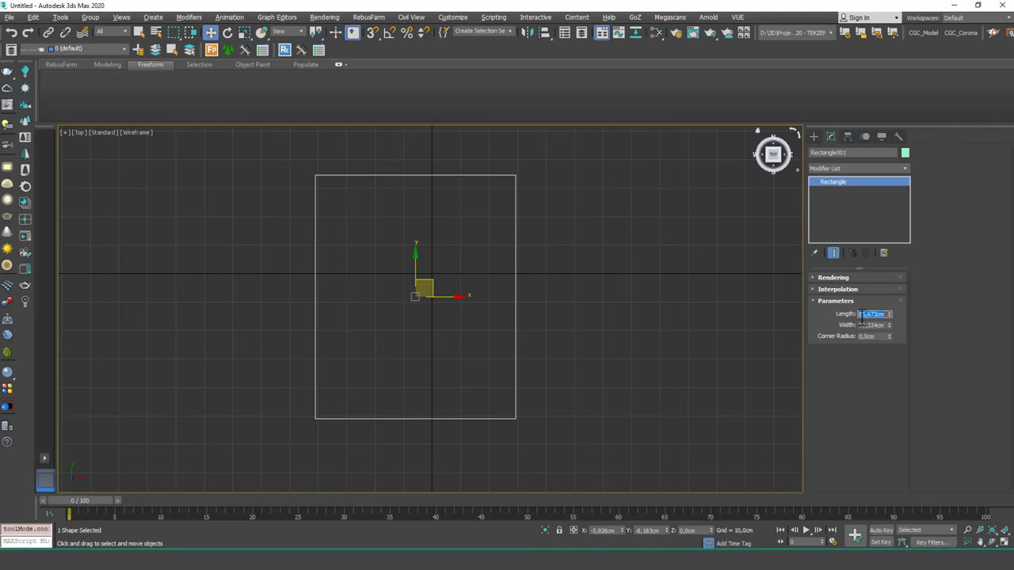
{"action": "type", "text": "200"}
{"action": "key", "text": "Tab"}
{"action": "type", "text": "100"}
{"action": "key", "text": "Return"}
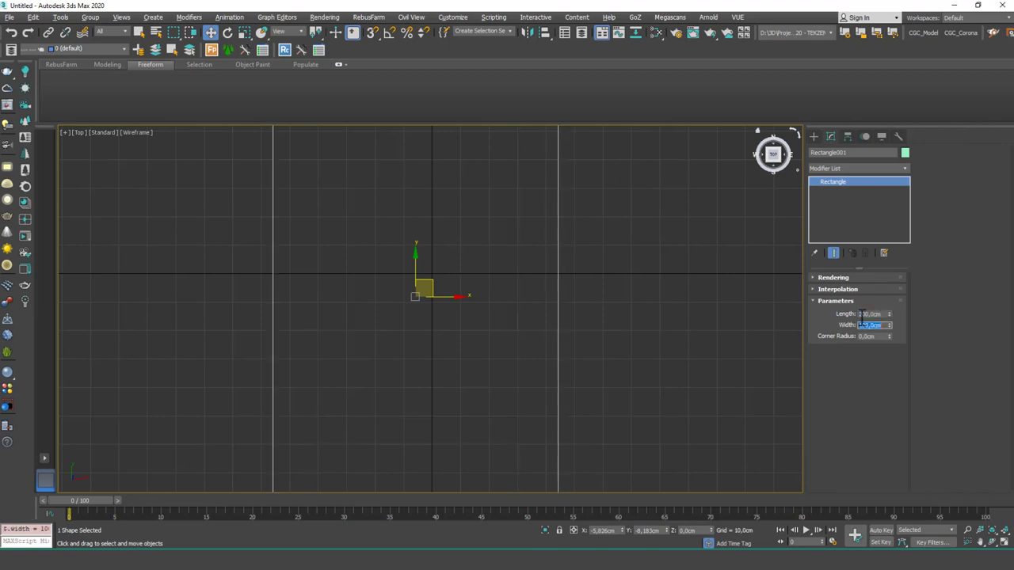
Center the rectangle on the world origin by resetting its X and Y position to 0.
{"action": "scroll", "coordinate": [520, 313], "scroll_direction": "down", "scroll_amount": 1}
{"action": "middle_click_drag", "start_coordinate": [504, 301], "coordinate": [476, 363]}
{"action": "scroll", "coordinate": [477, 364], "scroll_direction": "down", "scroll_amount": 3}
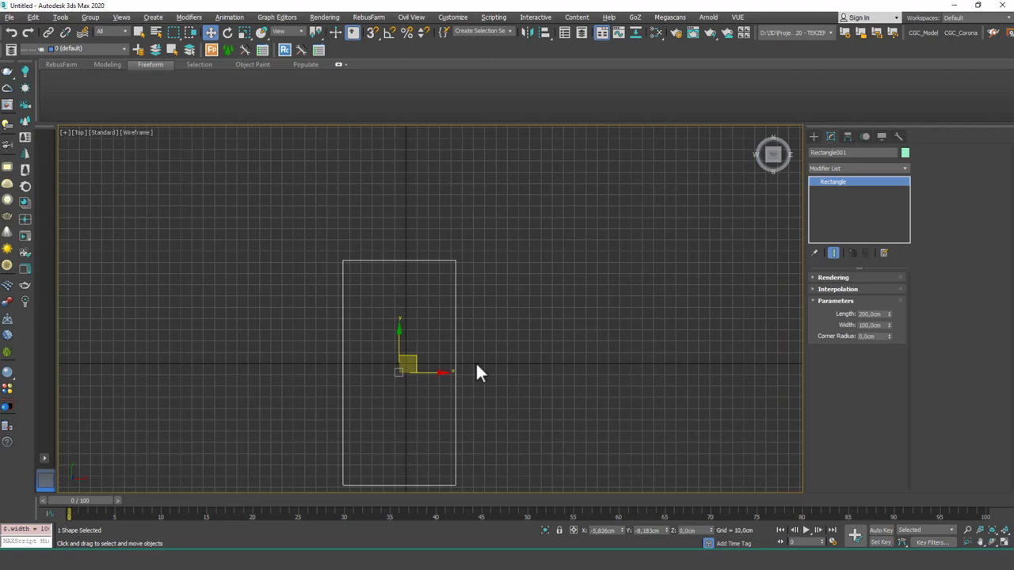
{"action": "right_click", "coordinate": [623, 530]}
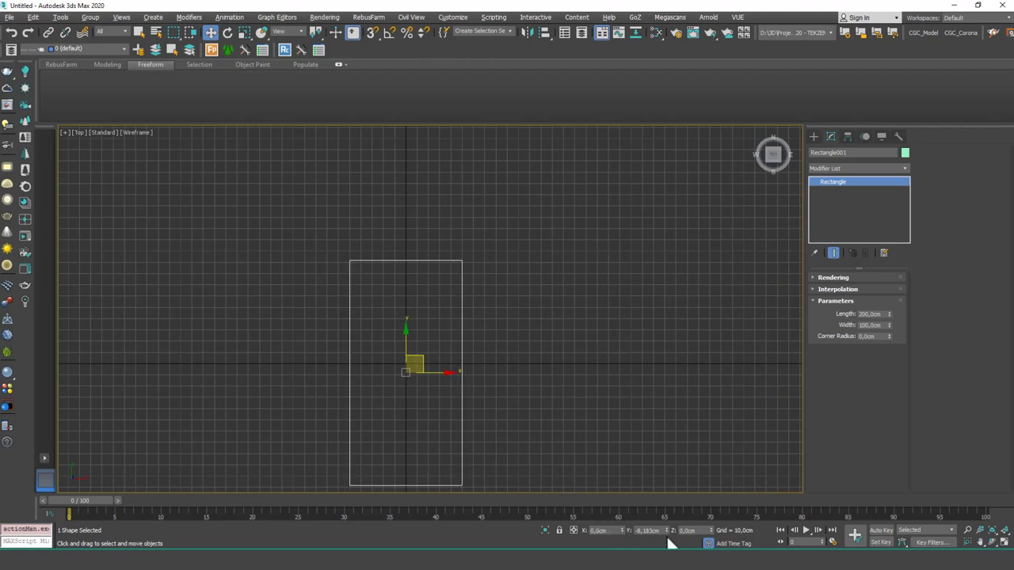
{"action": "right_click", "coordinate": [667, 531]}
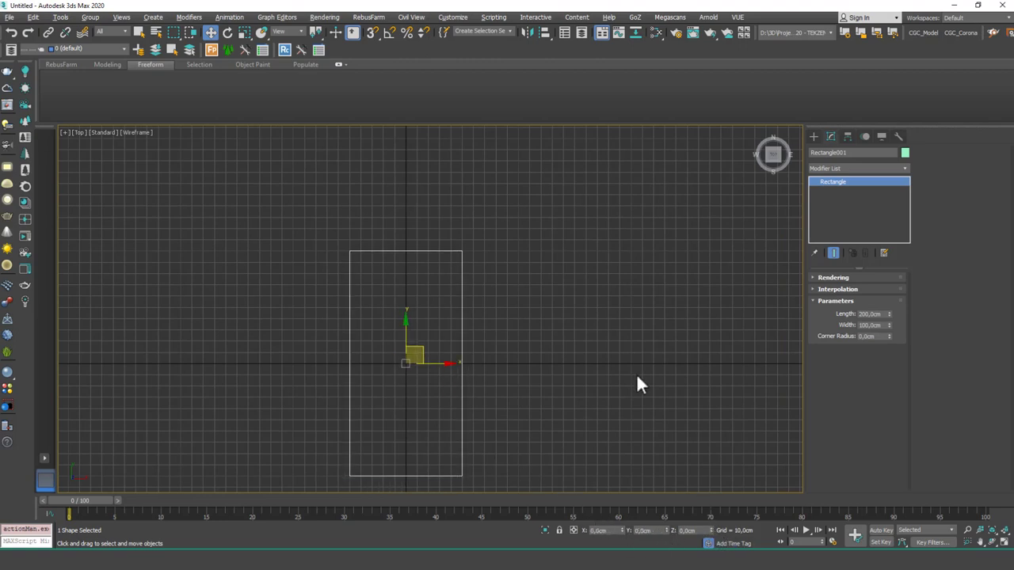
{"action": "middle_click_drag", "start_coordinate": [459, 419], "coordinate": [458, 352]}
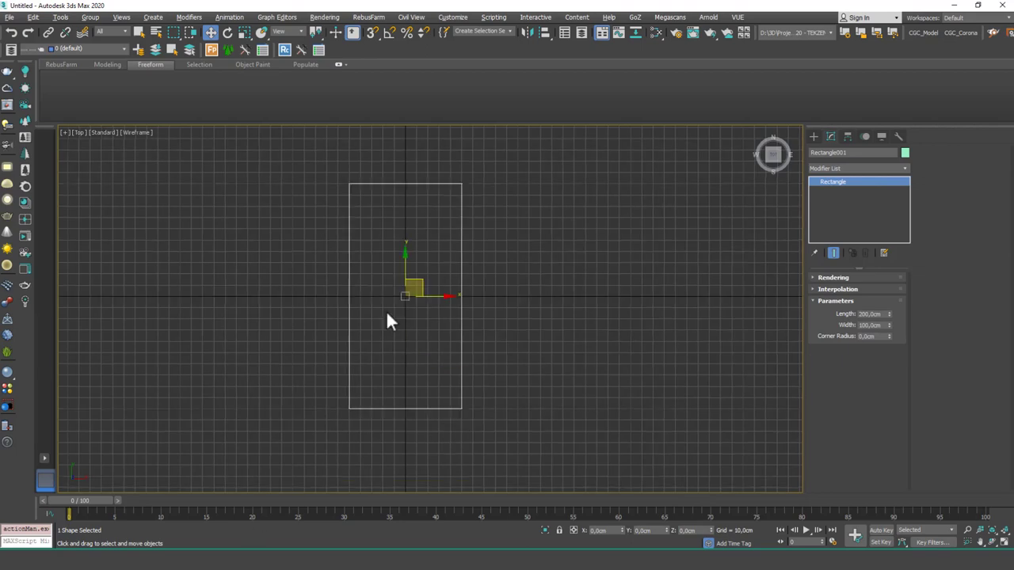
{"action": "mouse_move", "coordinate": [442, 304]}
{"action": "middle_mouse_down"}
{"action": "mouse_move", "coordinate": [452, 303]}
{"action": "mouse_move", "coordinate": [435, 297]}
{"action": "middle_mouse_up"}
{"action": "scroll", "coordinate": [448, 301], "scroll_direction": "up", "scroll_amount": 1}
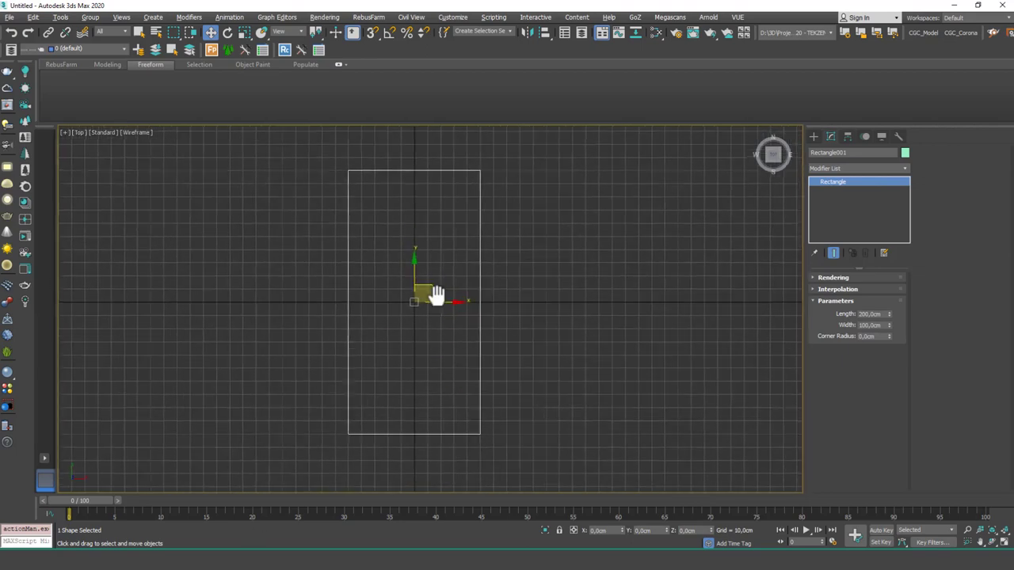
Try an Edit Spline modifier on the rectangle and delete it from the stack.
{"action": "left_click", "coordinate": [848, 170]}
{"action": "scroll", "coordinate": [837, 209], "scroll_direction": "down", "scroll_amount": 5}
{"action": "left_click", "coordinate": [837, 205]}
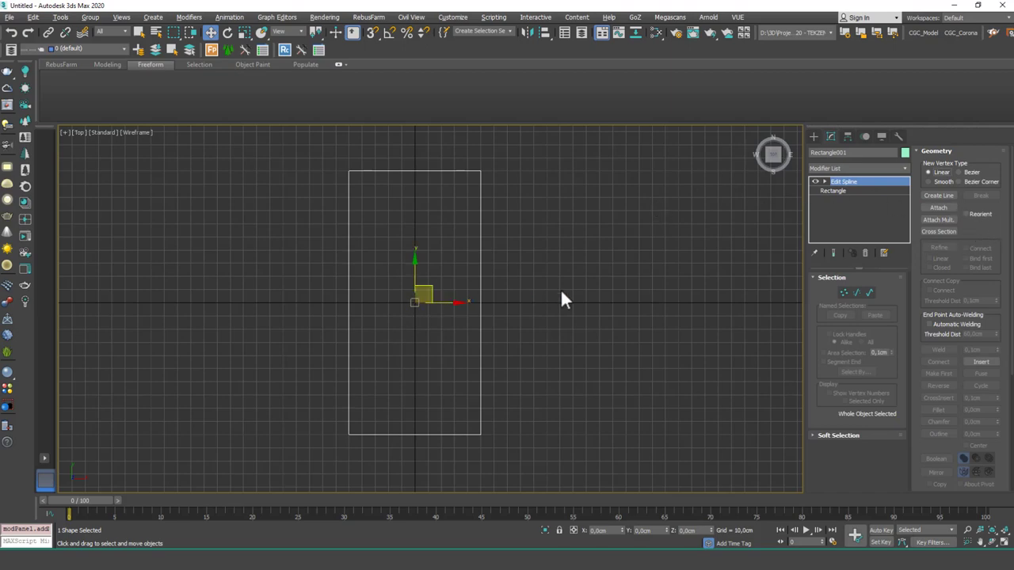
{"action": "left_click", "coordinate": [866, 253]}
Convert the rectangle to an editable spline.
{"action": "right_click", "coordinate": [465, 272]}
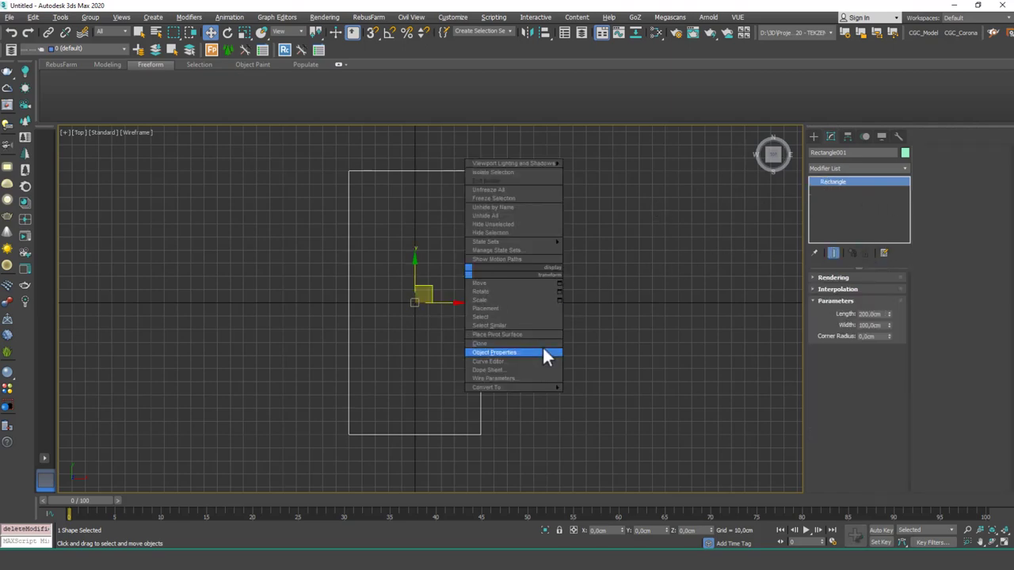
{"action": "mouse_move", "coordinate": [545, 389]}
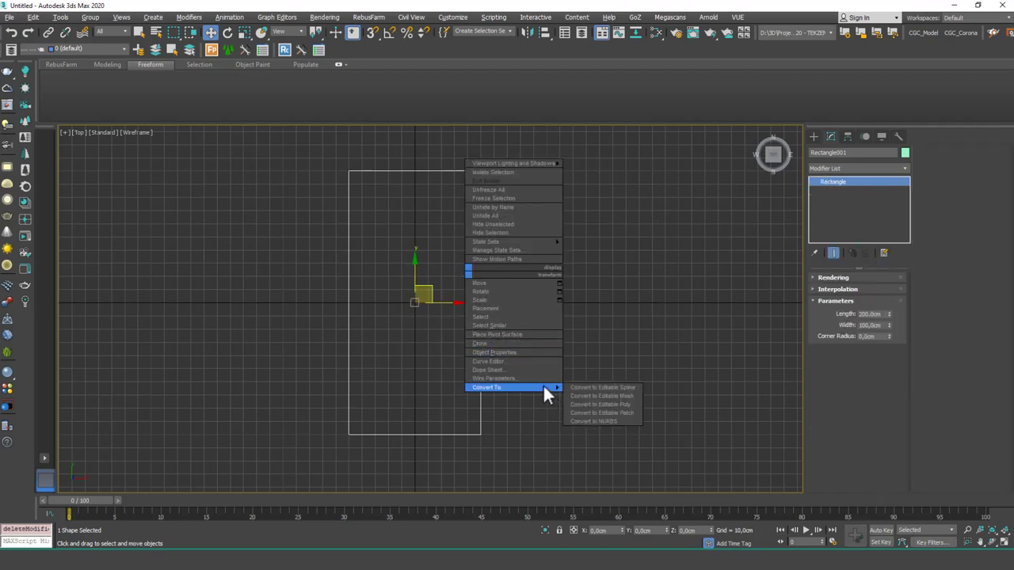
{"action": "left_click", "coordinate": [604, 388]}
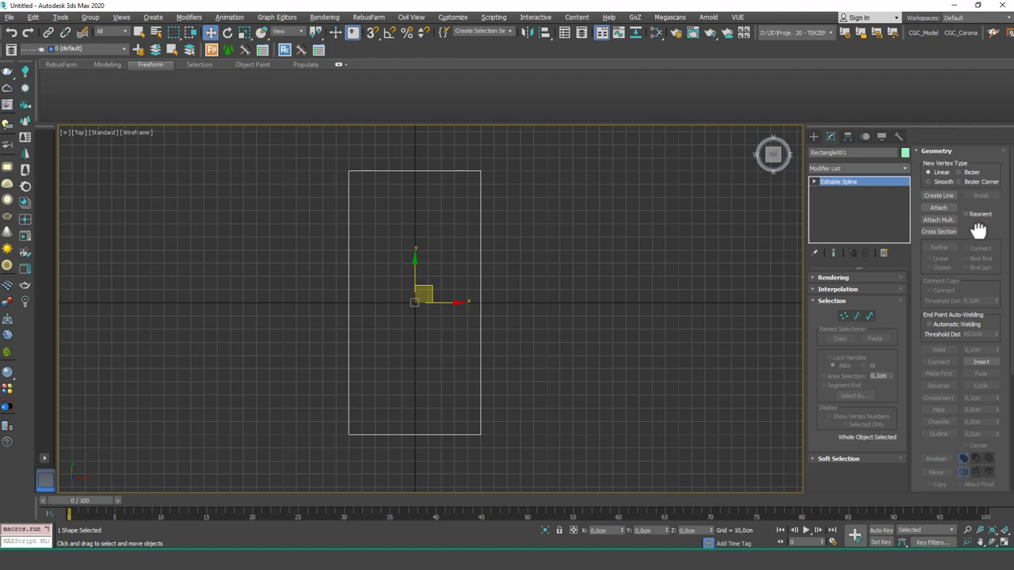
Look through the editable spline's rendering, selection and geometry options at Spline sub-object level, and return to object level.
{"action": "left_click_drag", "start_coordinate": [977, 227], "coordinate": [960, 157]}
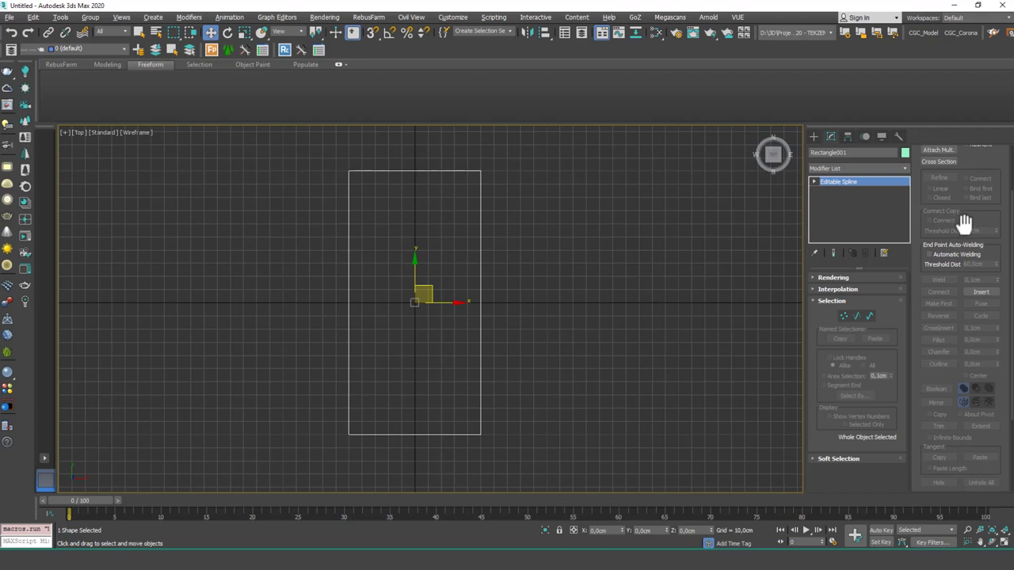
{"action": "left_click_drag", "start_coordinate": [978, 215], "coordinate": [982, 157]}
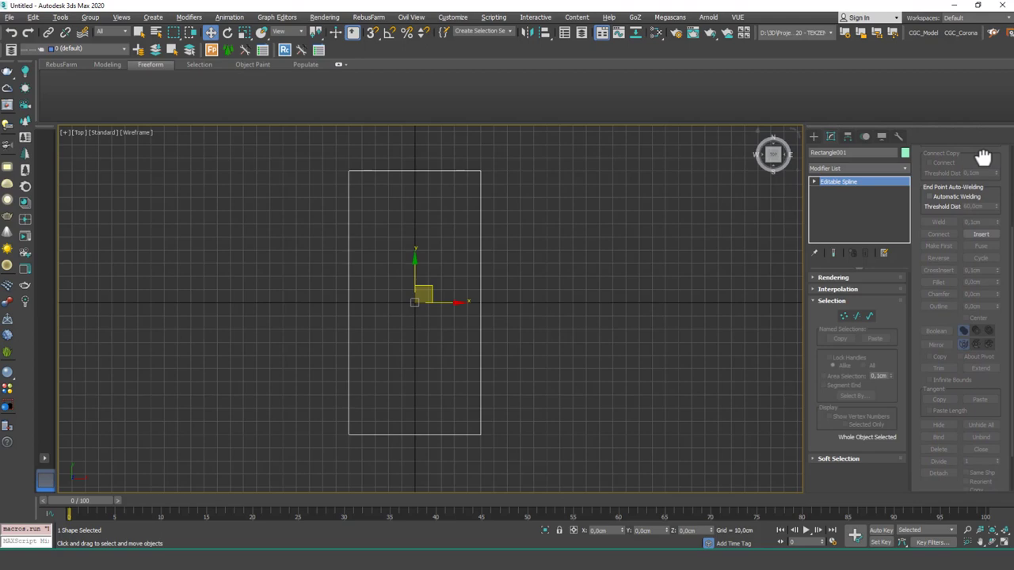
{"action": "key", "text": "3"}
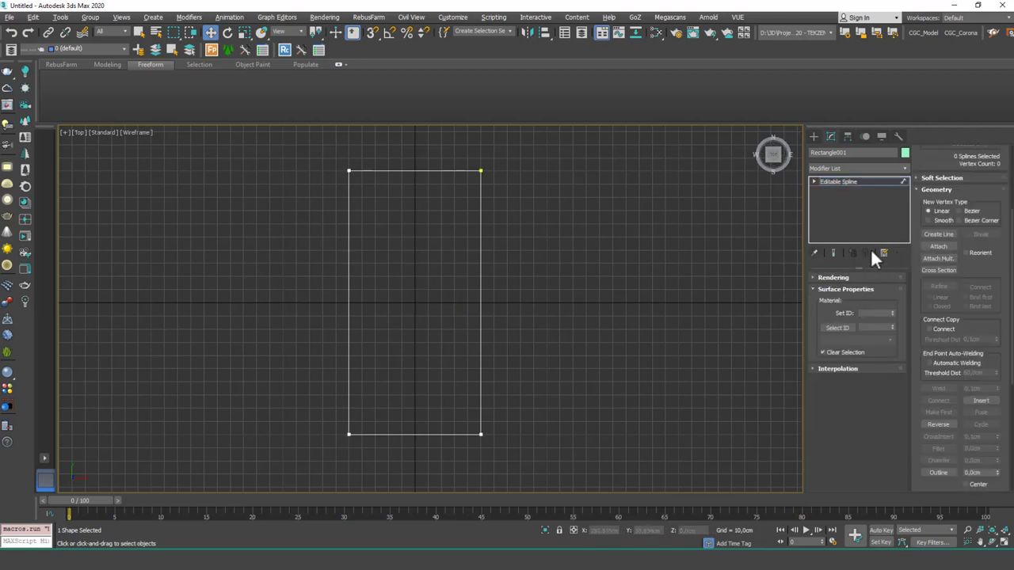
{"action": "left_click", "coordinate": [814, 182]}
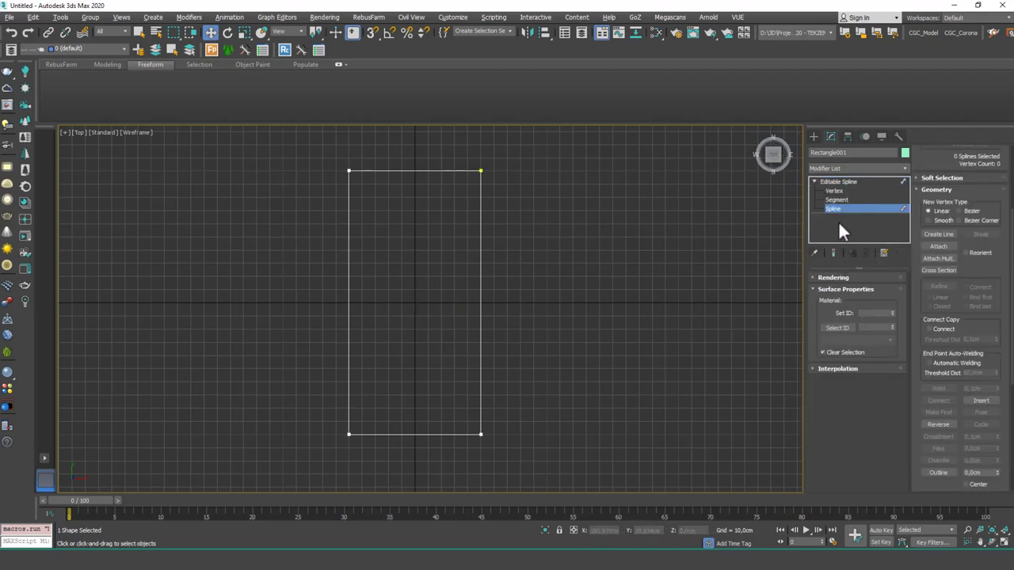
{"action": "left_click", "coordinate": [832, 278]}
{"action": "scroll", "coordinate": [813, 300], "scroll_direction": "up", "scroll_amount": 1}
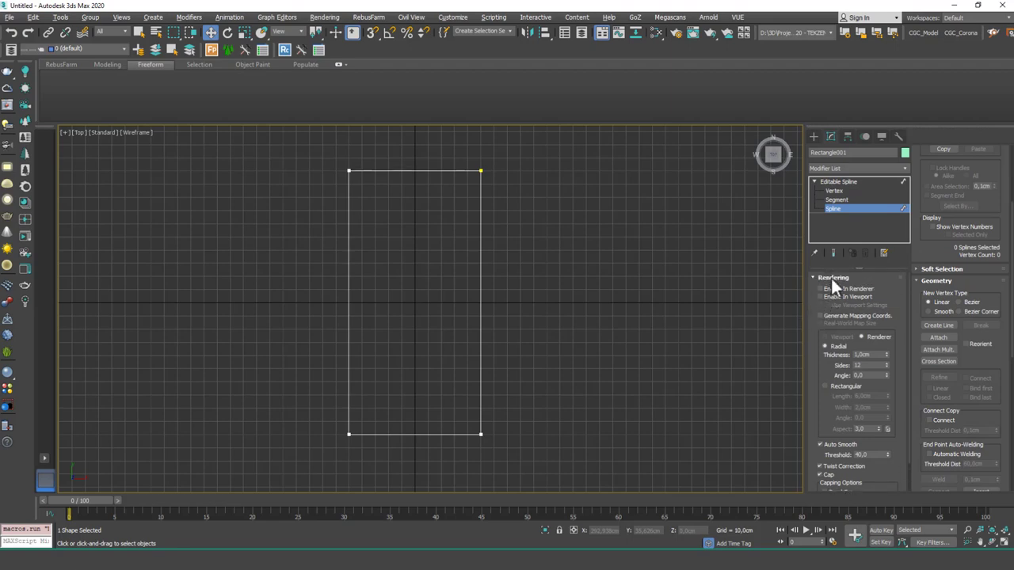
{"action": "left_click", "coordinate": [835, 278]}
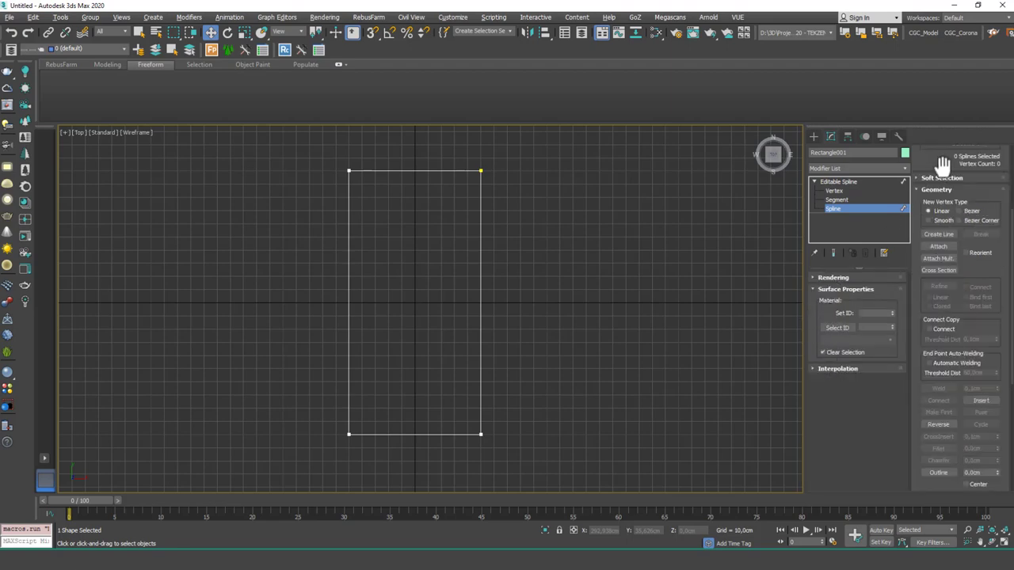
{"action": "scroll", "coordinate": [951, 238], "scroll_direction": "up", "scroll_amount": 3}
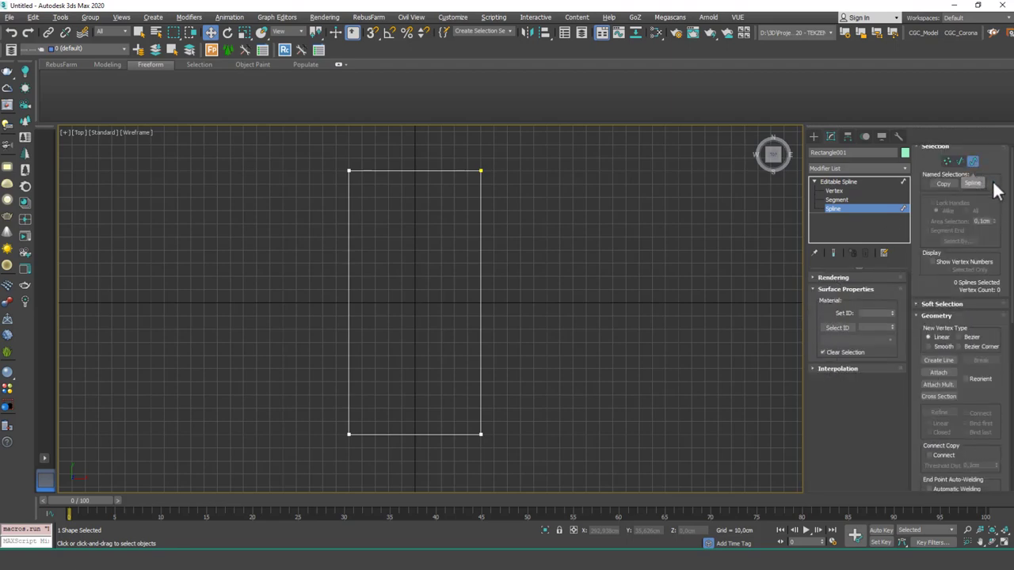
{"action": "scroll", "coordinate": [995, 238], "scroll_direction": "down", "scroll_amount": 3}
{"action": "scroll", "coordinate": [997, 311], "scroll_direction": "down", "scroll_amount": 5}
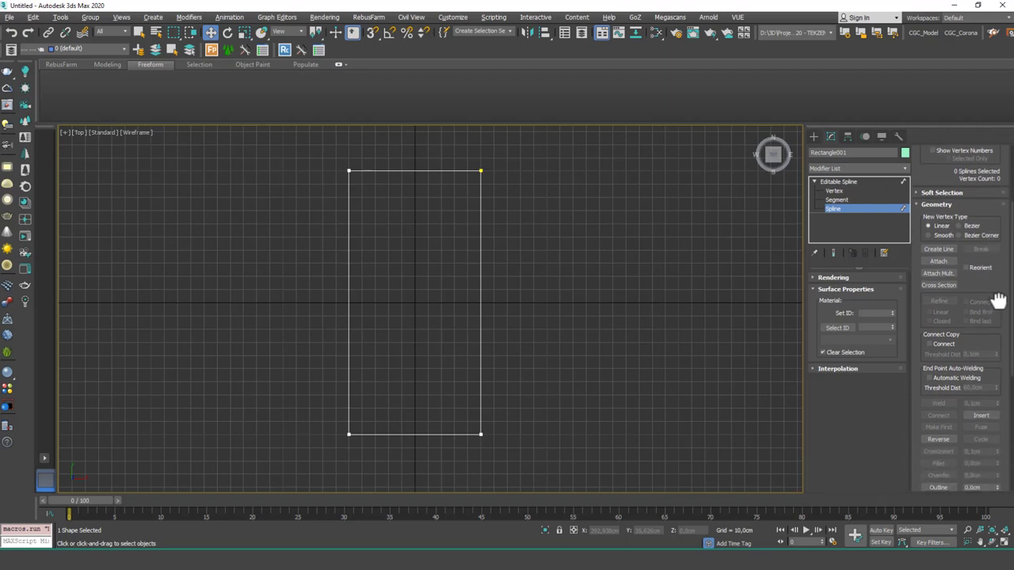
{"action": "scroll", "coordinate": [933, 371], "scroll_direction": "down", "scroll_amount": 2}
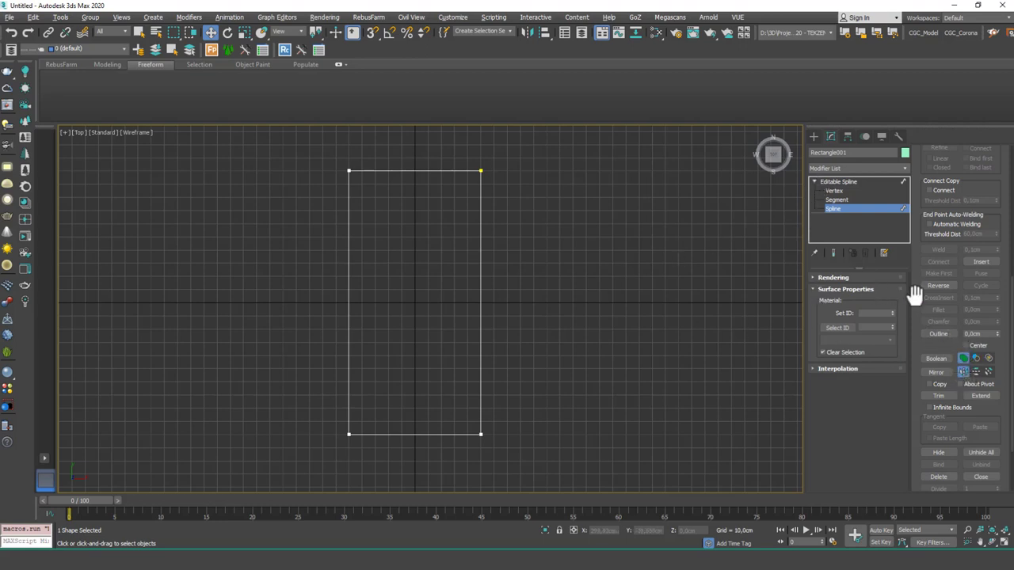
{"action": "left_click", "coordinate": [480, 310]}
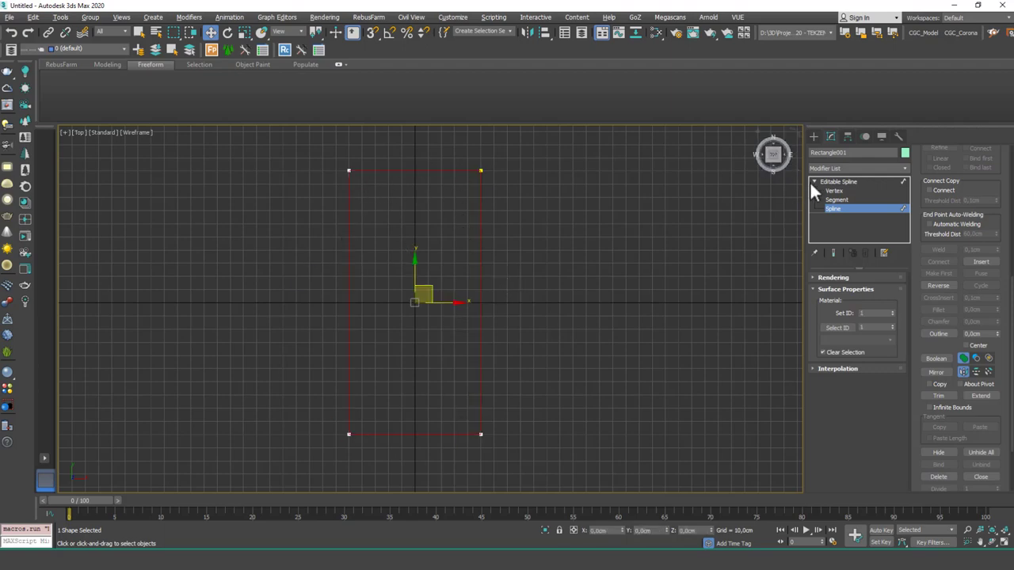
{"action": "left_click", "coordinate": [500, 286]}
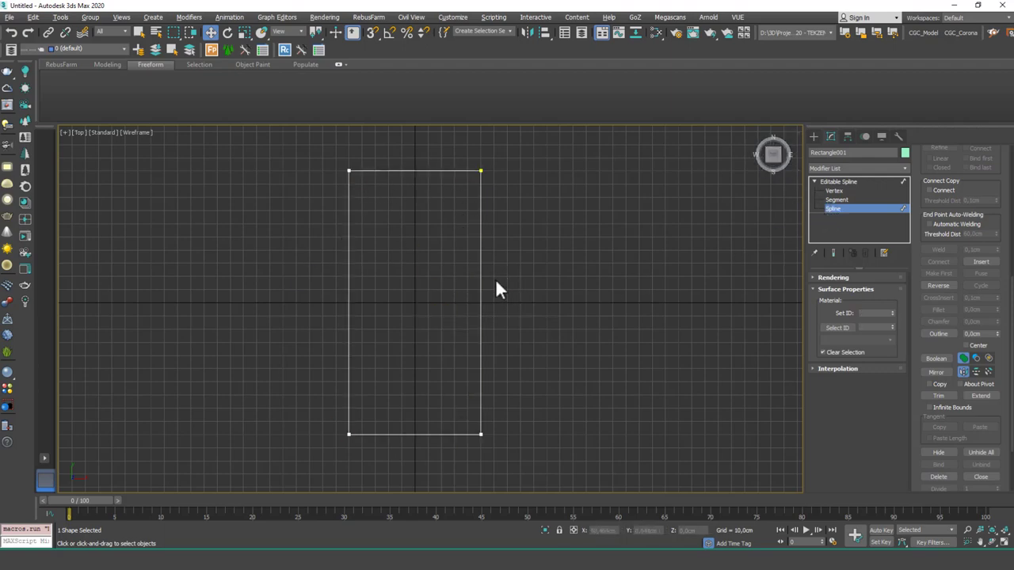
{"action": "left_click", "coordinate": [838, 181]}
Draw a circle spline with a radius of about 60 cm, overlapping the rectangle's right edge.
{"action": "left_click", "coordinate": [814, 136]}
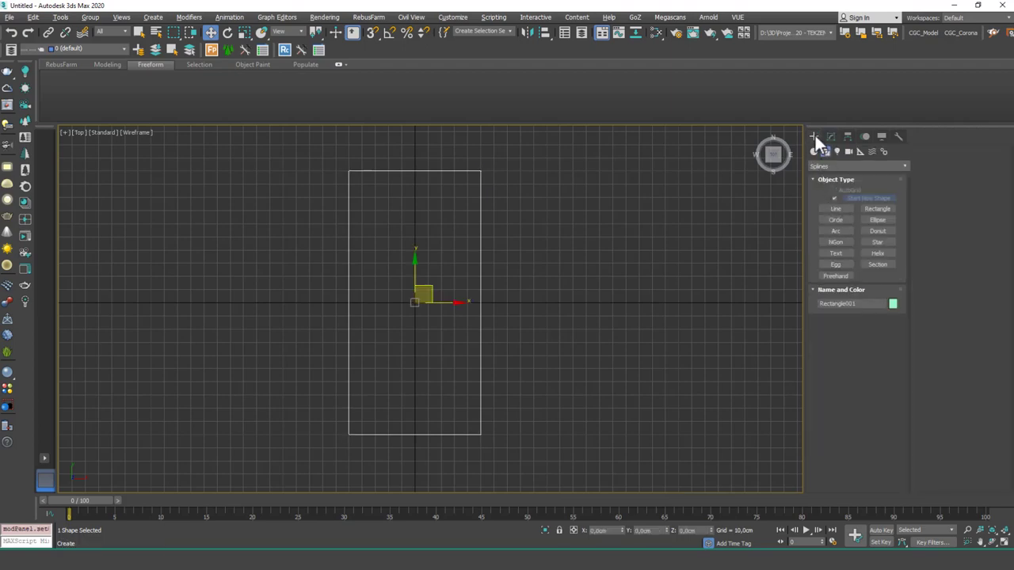
{"action": "left_click", "coordinate": [846, 220]}
{"action": "left_click_drag", "start_coordinate": [519, 304], "coordinate": [551, 374]}
{"action": "right_click", "coordinate": [548, 342]}
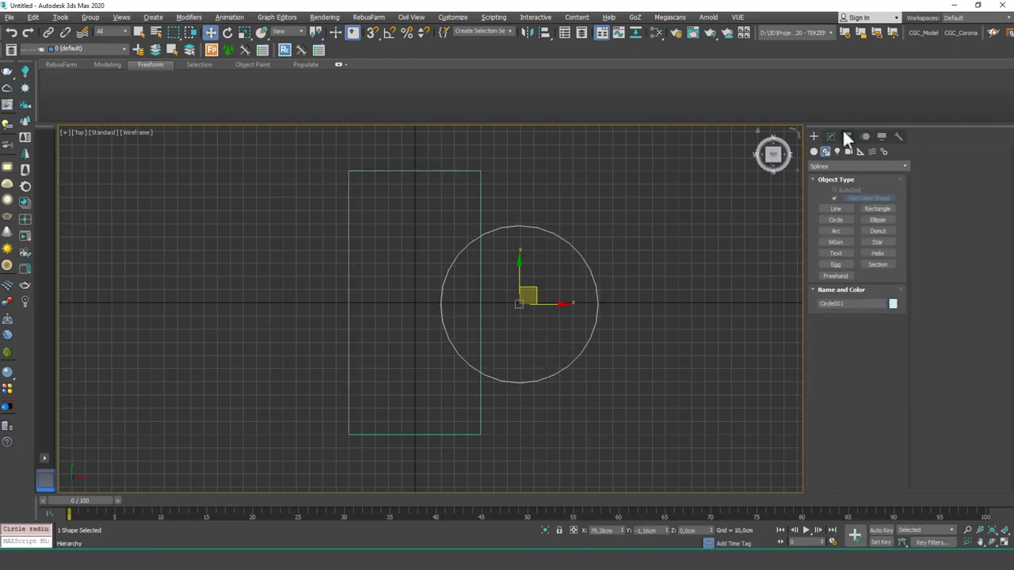
Set the circle's radius to 50 cm.
{"action": "left_click", "coordinate": [831, 137]}
{"action": "double_click", "coordinate": [862, 313]}
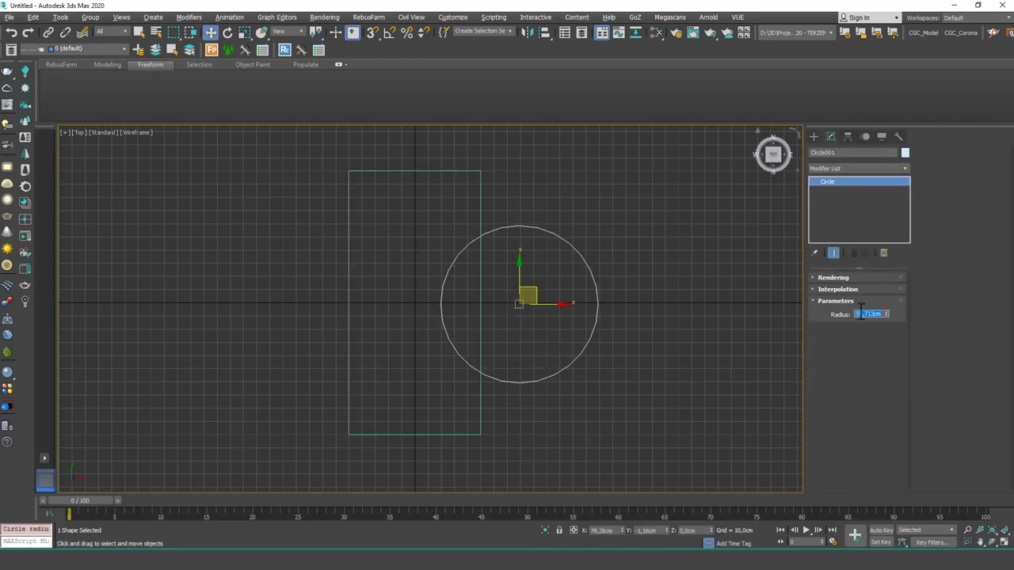
{"action": "type", "text": "50"}
{"action": "key", "text": "Return"}
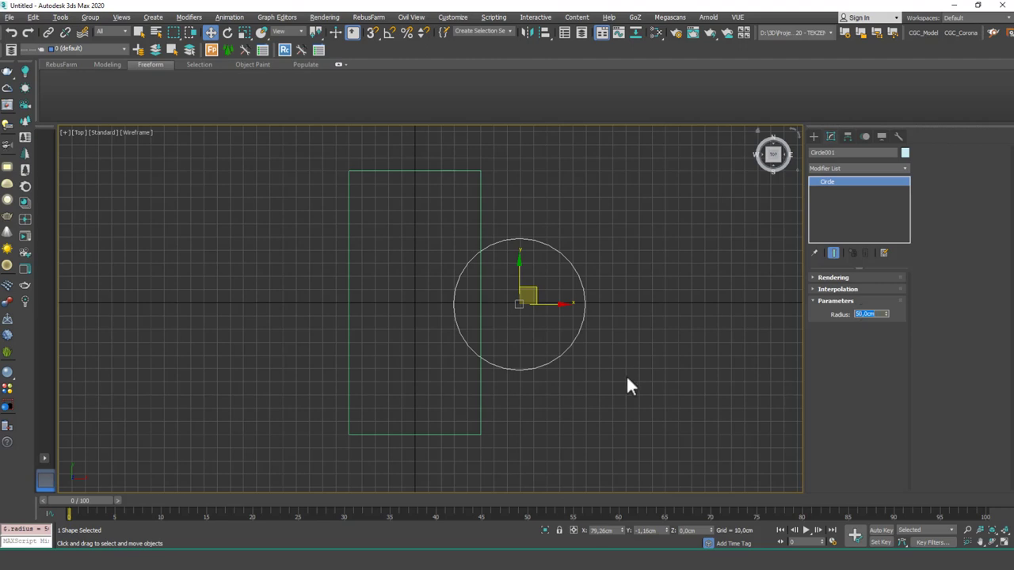
Center the circle on the world origin by resetting its X and Y position to 0.
{"action": "middle_click_drag", "start_coordinate": [585, 360], "coordinate": [589, 346]}
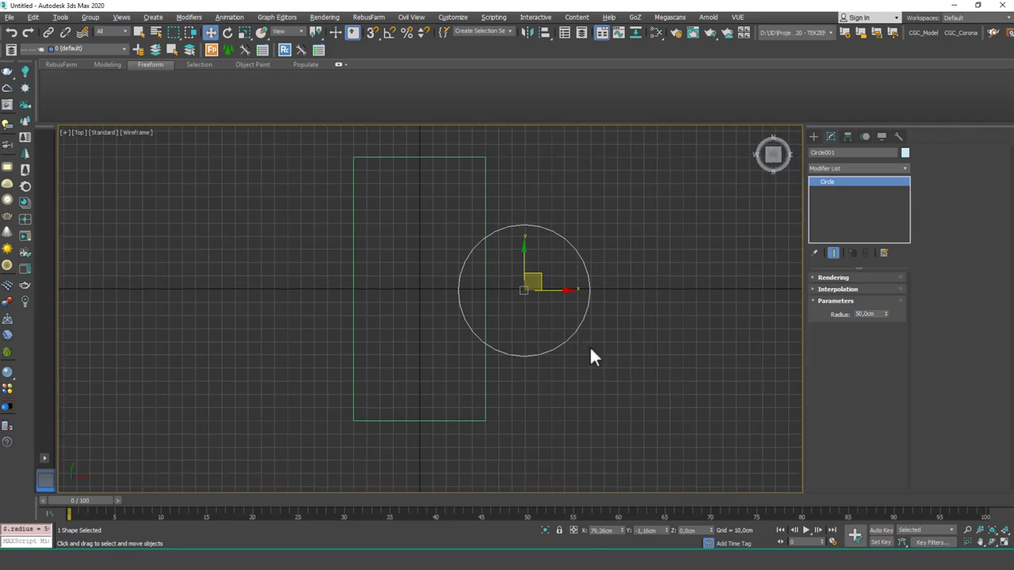
{"action": "right_click", "coordinate": [625, 531]}
{"action": "right_click", "coordinate": [666, 531]}
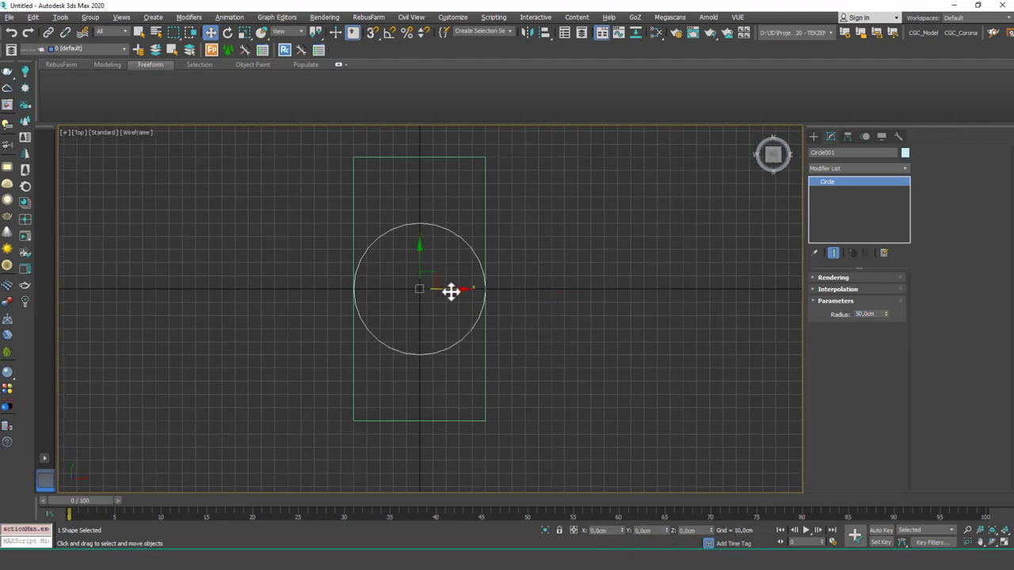
Move the circle along the X axis so its center lies on the rectangle's right edge.
{"action": "left_click_drag", "start_coordinate": [450, 290], "coordinate": [517, 296]}
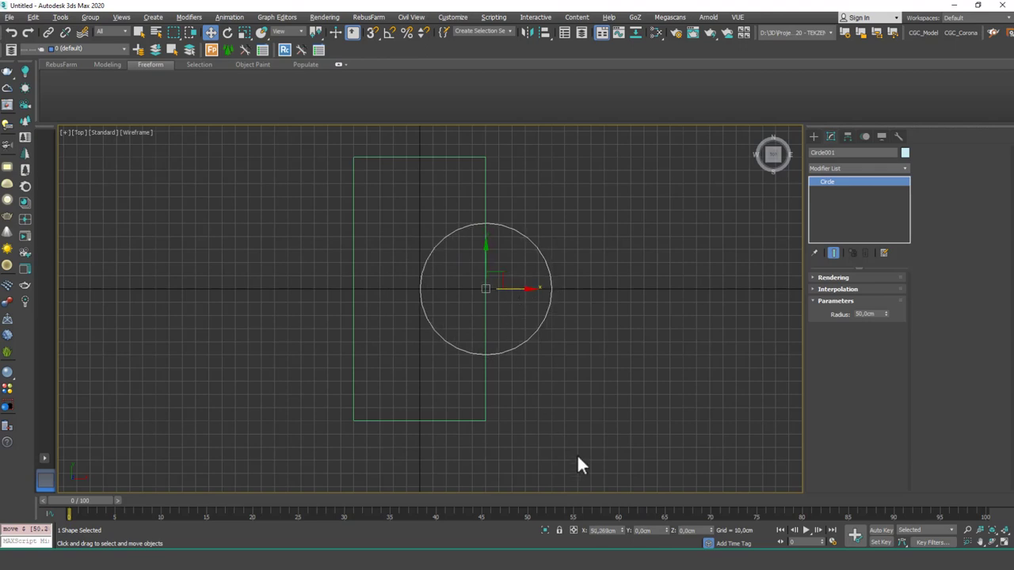
{"action": "left_click", "coordinate": [610, 531]}
{"action": "key", "text": "Return"}
Attach the circle to the rectangle's editable spline.
{"action": "left_click", "coordinate": [604, 368]}
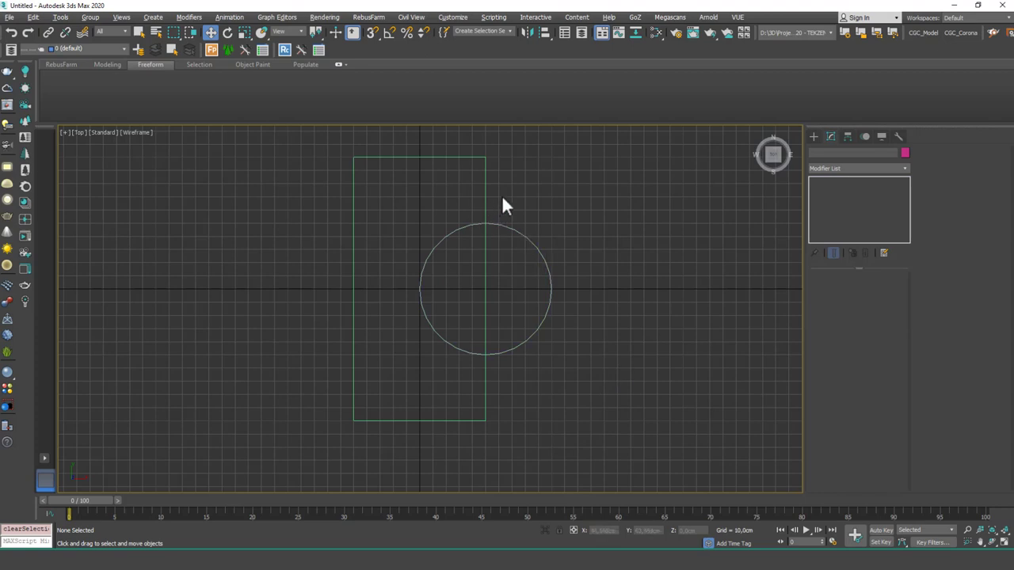
{"action": "left_click", "coordinate": [486, 207]}
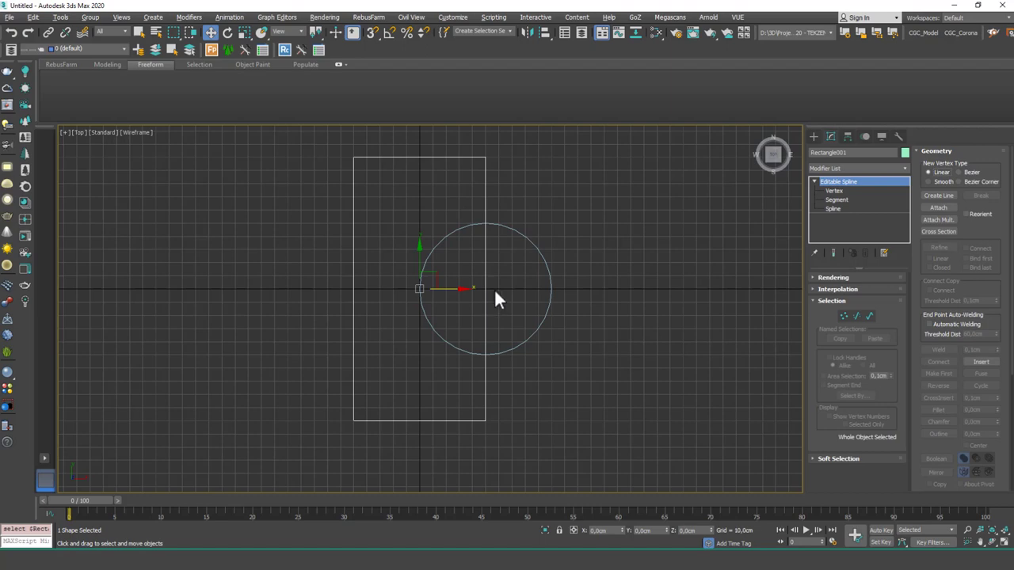
{"action": "left_click", "coordinate": [937, 208]}
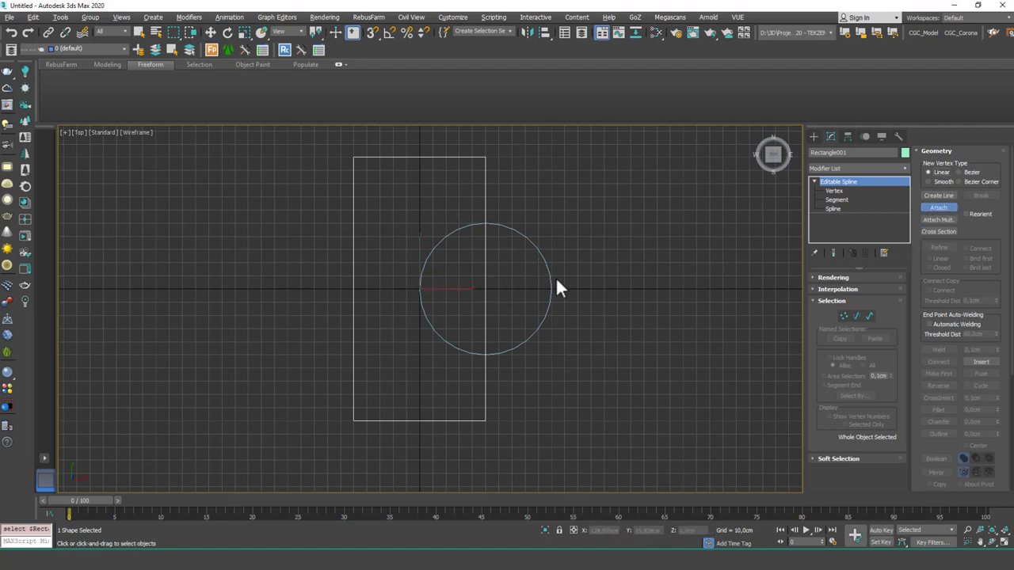
{"action": "key", "text": "w"}
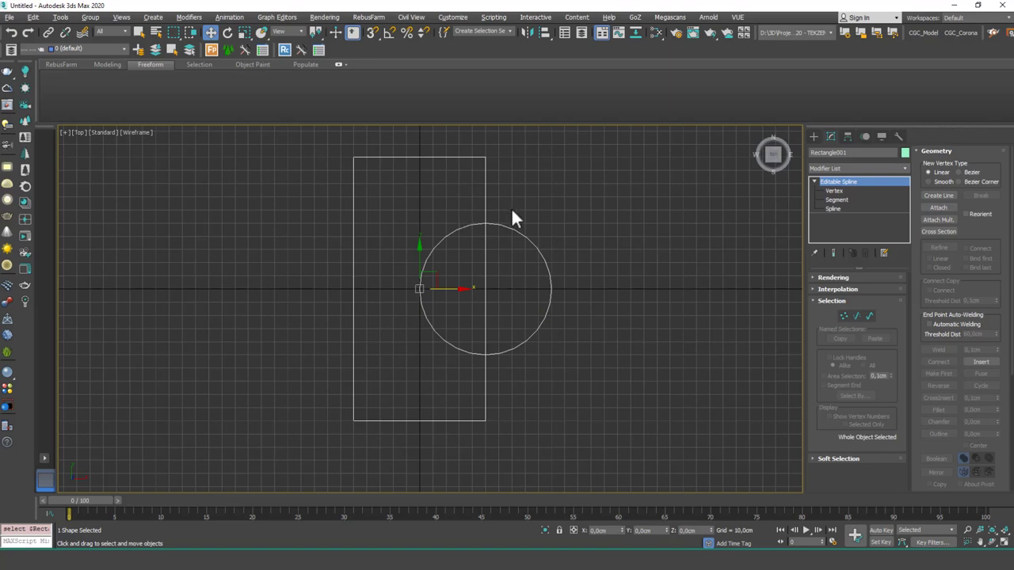
Rename the combined spline object as Object1.
{"action": "left_click", "coordinate": [851, 152]}
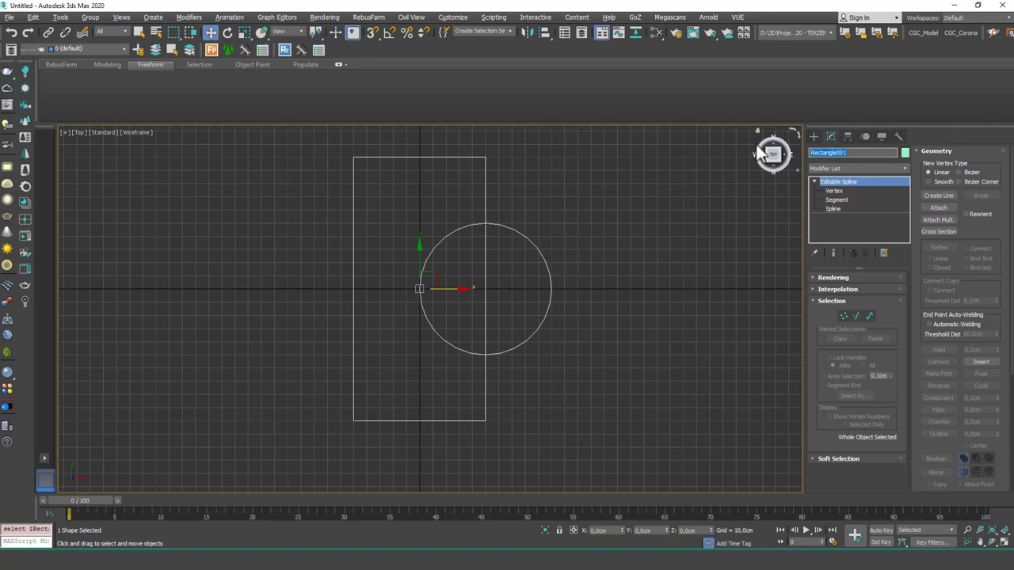
{"action": "type", "text": "Object1"}
{"action": "key", "text": "Return"}
{"action": "left_click_drag", "start_coordinate": [550, 237], "coordinate": [527, 259]}
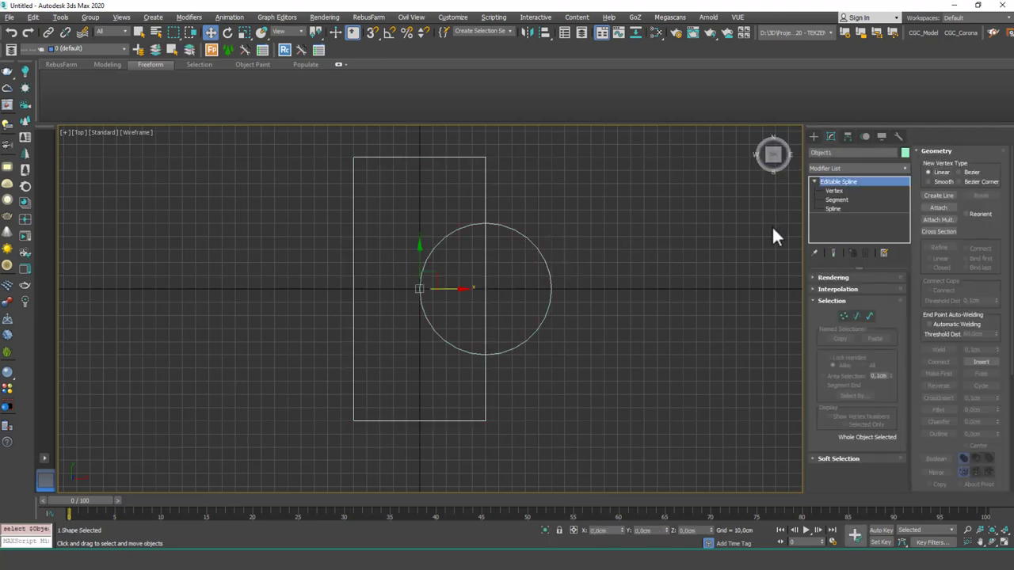
Merge the rectangle and circle splines into one outline with a Boolean union at spline level.
{"action": "left_click", "coordinate": [832, 208]}
{"action": "scroll", "coordinate": [947, 392], "scroll_direction": "down", "scroll_amount": 1}
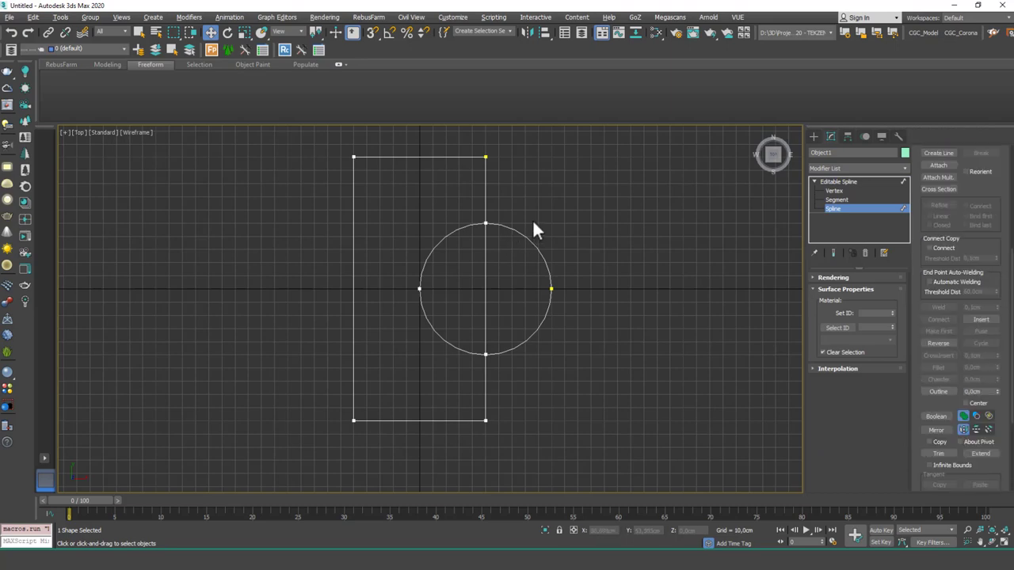
{"action": "left_click", "coordinate": [543, 254]}
{"action": "left_click", "coordinate": [486, 183]}
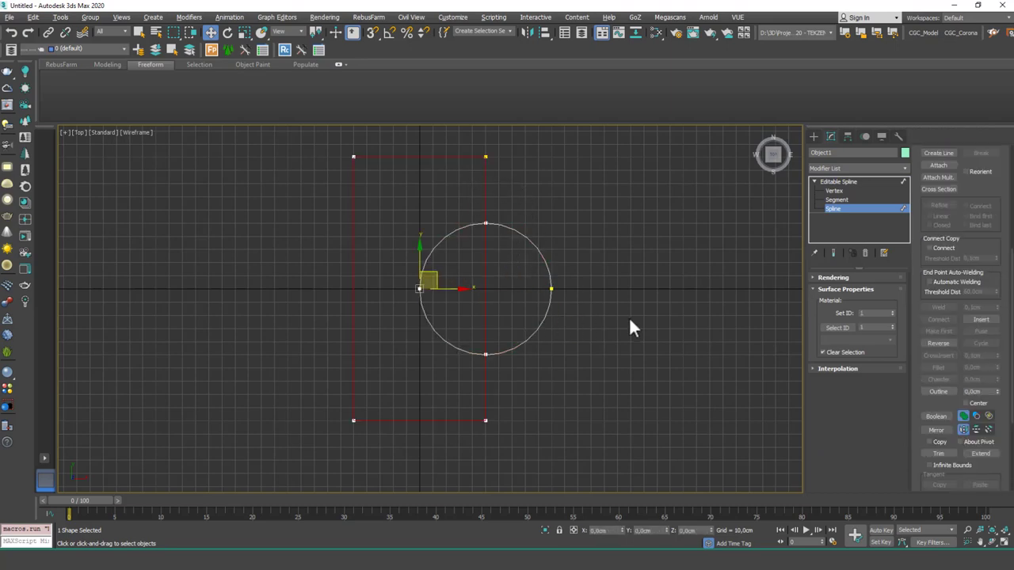
{"action": "left_click", "coordinate": [927, 416]}
{"action": "left_click", "coordinate": [539, 245]}
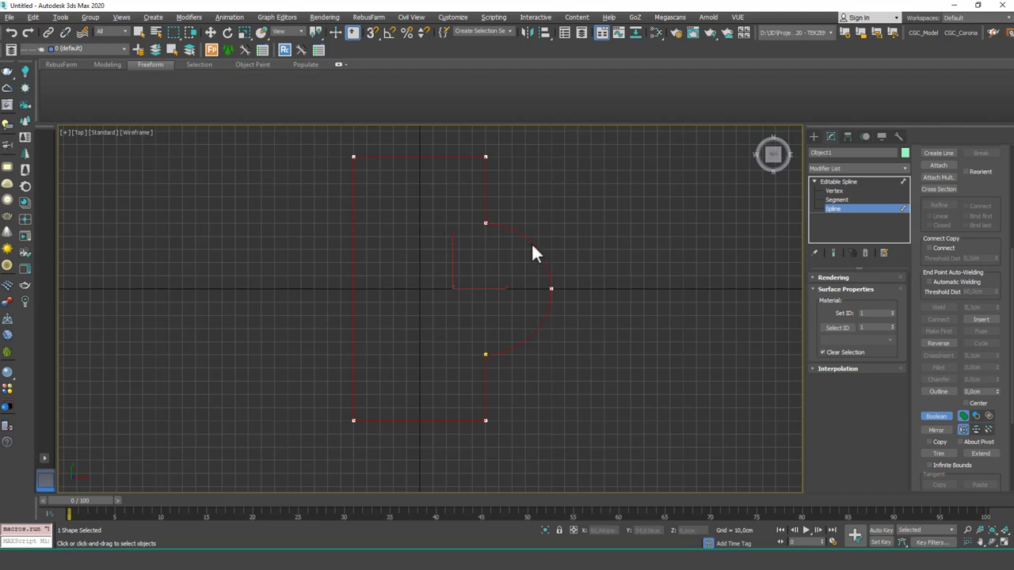
{"action": "key", "text": "w"}
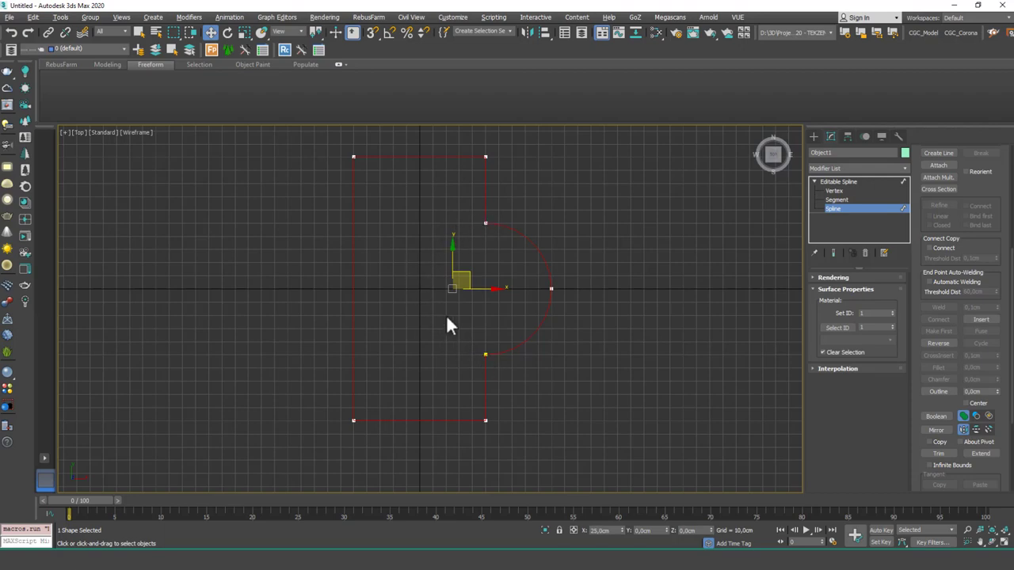
{"action": "left_click", "coordinate": [532, 231]}
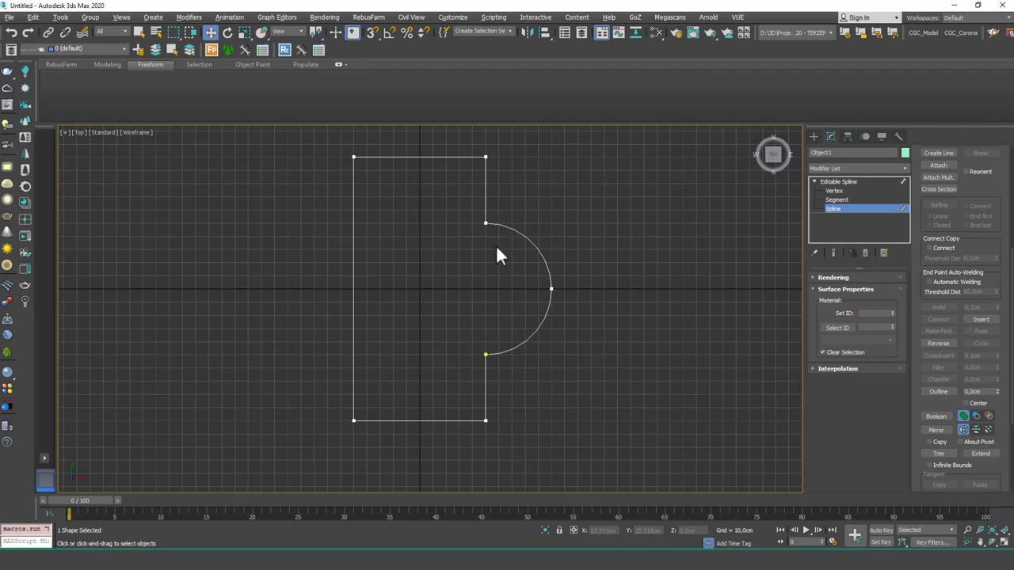
Draw an open line with five vertices above the rectangle, with both ends crossing its upper edge, and reselect Object1.
{"action": "left_click", "coordinate": [814, 135]}
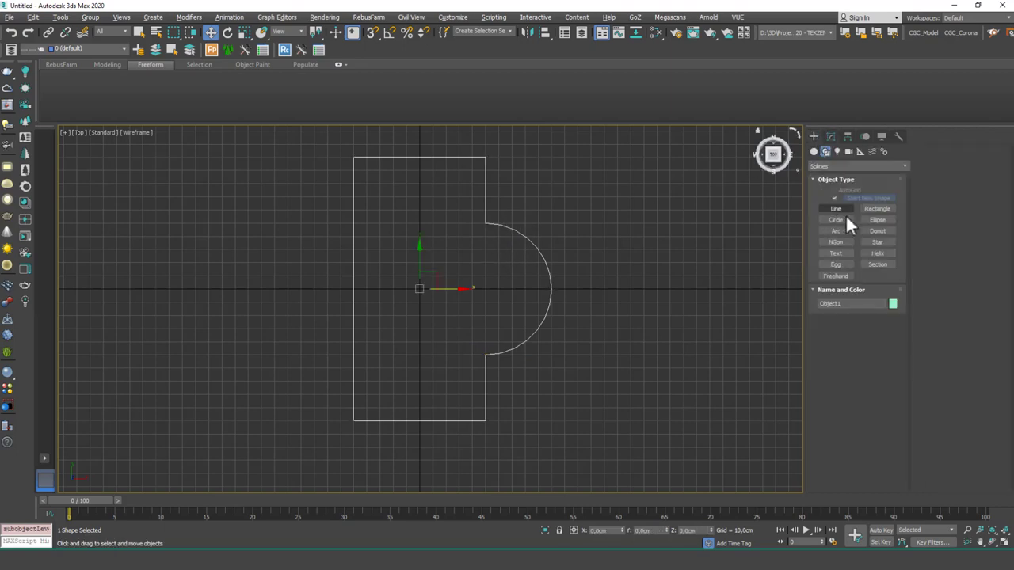
{"action": "left_click", "coordinate": [836, 208]}
{"action": "middle_click_drag", "start_coordinate": [407, 179], "coordinate": [417, 241]}
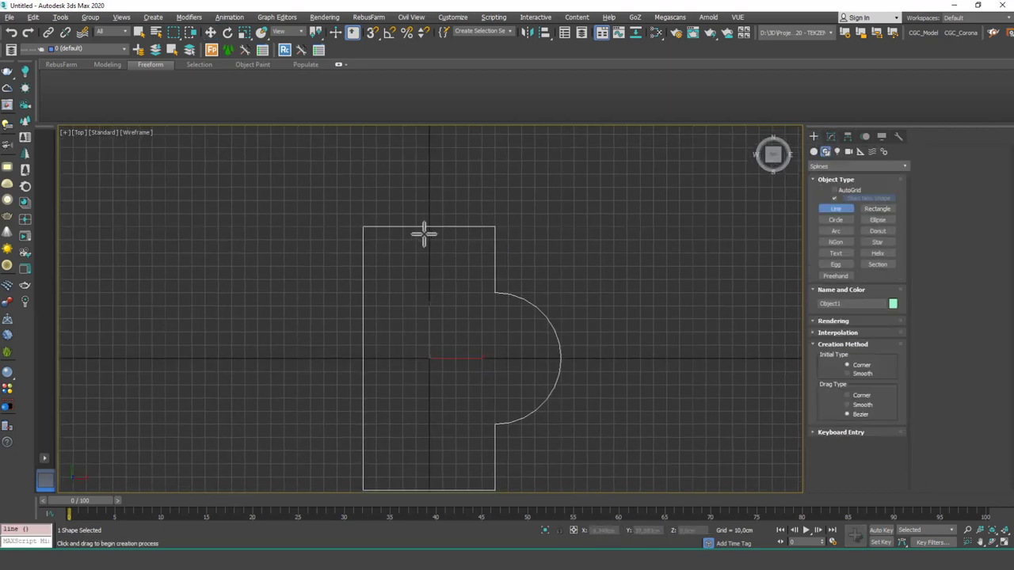
{"action": "left_click", "coordinate": [414, 240]}
{"action": "left_click", "coordinate": [385, 189]}
{"action": "left_click", "coordinate": [447, 181]}
{"action": "left_click", "coordinate": [472, 202]}
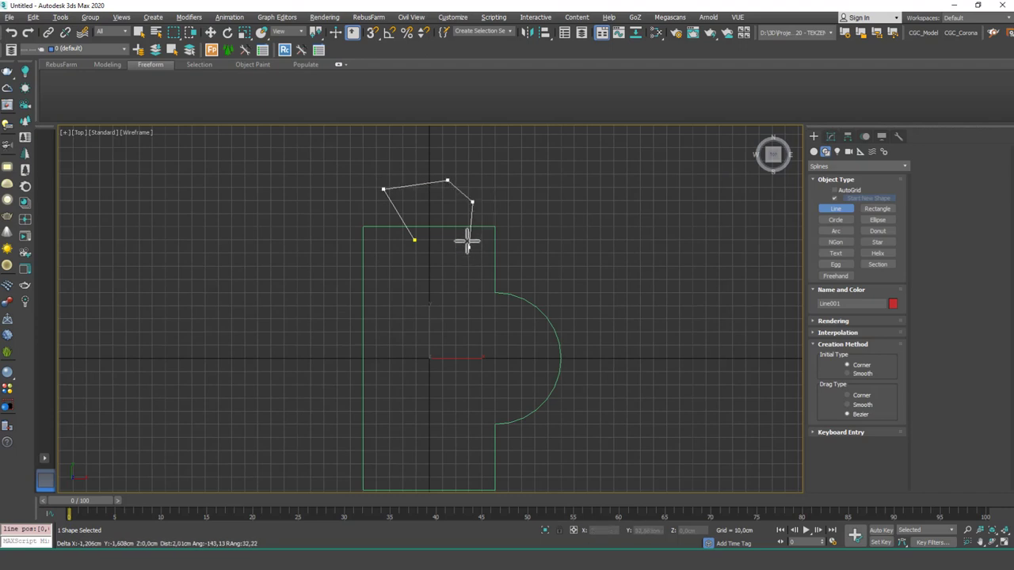
{"action": "left_click", "coordinate": [469, 247]}
{"action": "right_click", "coordinate": [469, 246]}
{"action": "key", "text": "ctrl+z"}
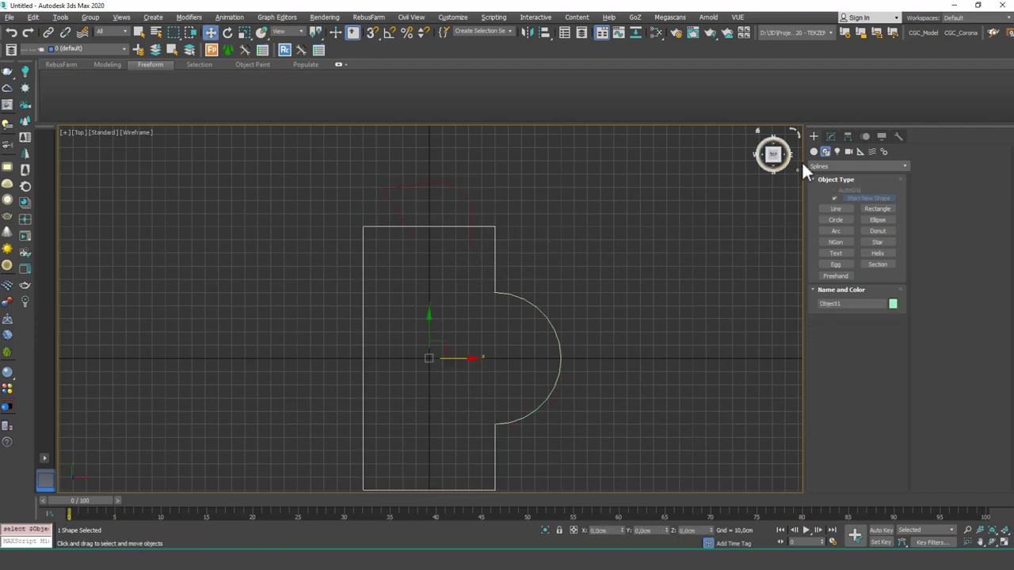
Attach the open line to Object1.
{"action": "left_click", "coordinate": [831, 136]}
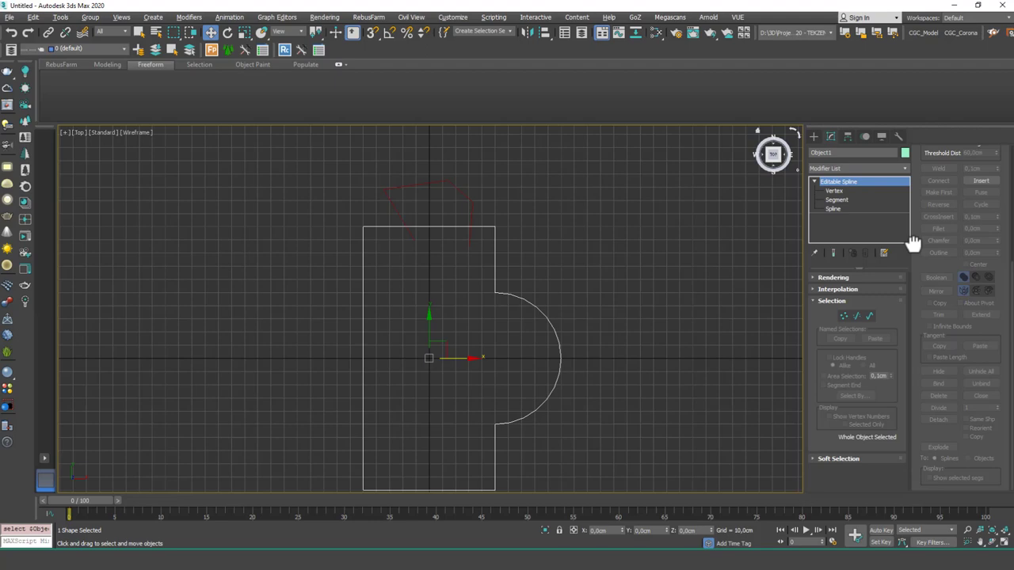
{"action": "scroll", "coordinate": [913, 243], "scroll_direction": "up", "scroll_amount": 3}
{"action": "left_click", "coordinate": [936, 167]}
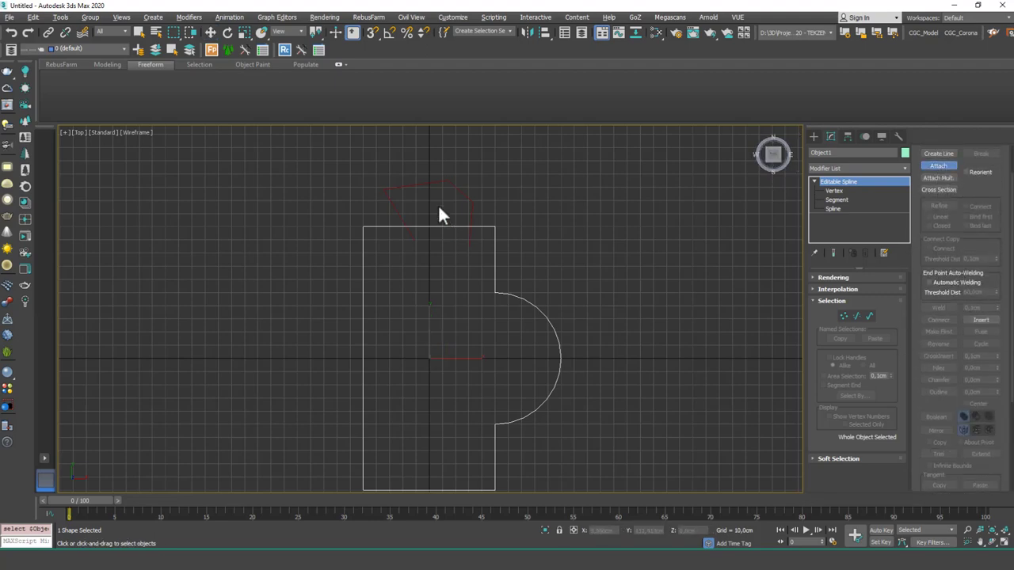
{"action": "left_click", "coordinate": [468, 203]}
Try to unite the merged outline with the open line using a Boolean union at spline level.
{"action": "left_click", "coordinate": [833, 208]}
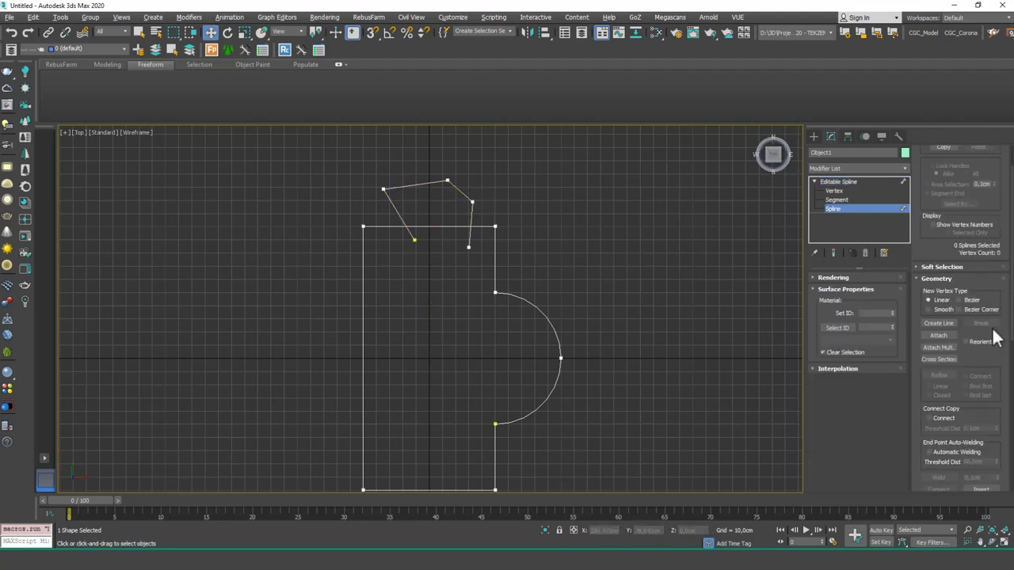
{"action": "left_click", "coordinate": [559, 345]}
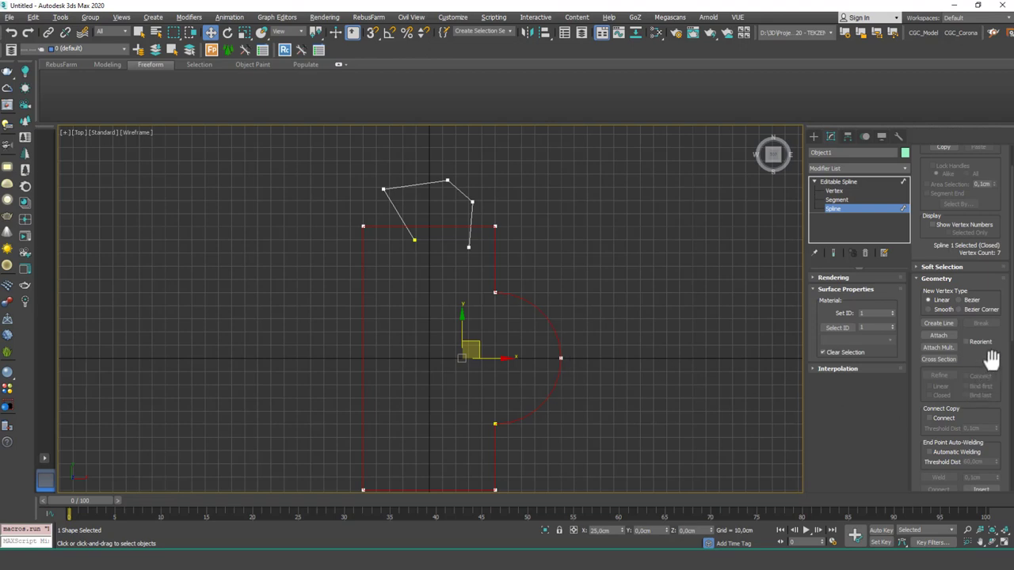
{"action": "scroll", "coordinate": [991, 359], "scroll_direction": "down", "scroll_amount": 3}
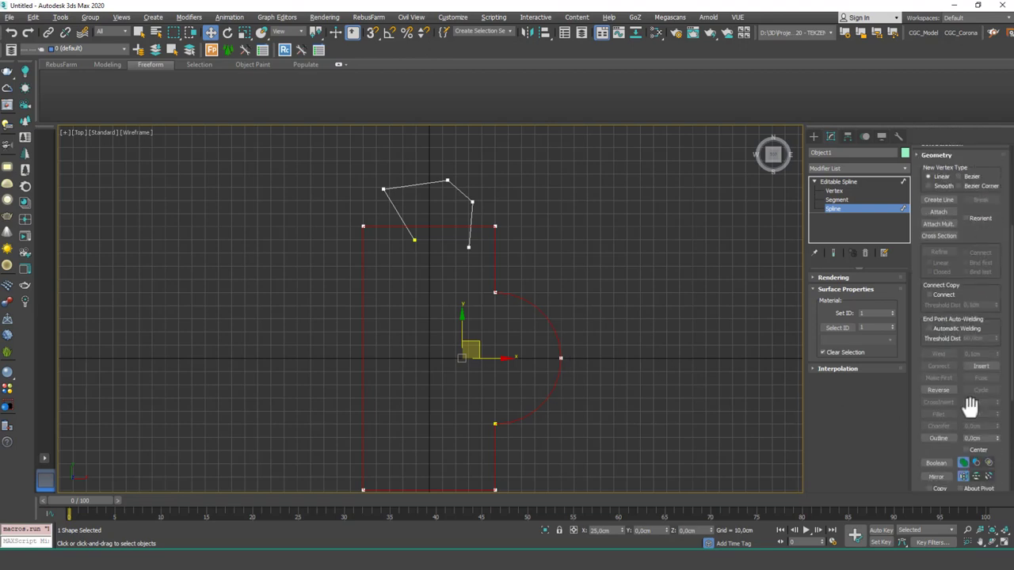
{"action": "left_click", "coordinate": [937, 464]}
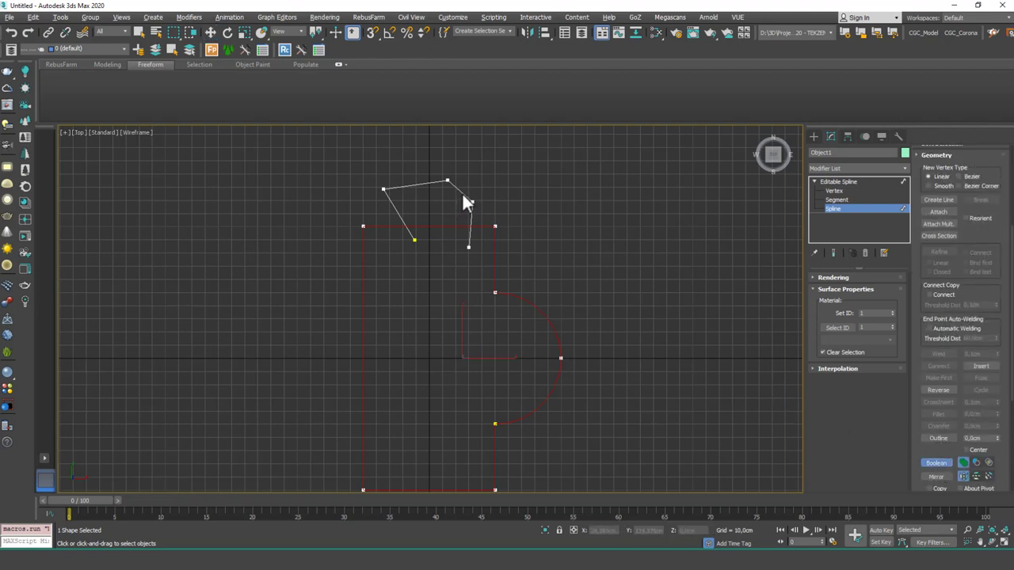
{"action": "right_click", "coordinate": [596, 302]}
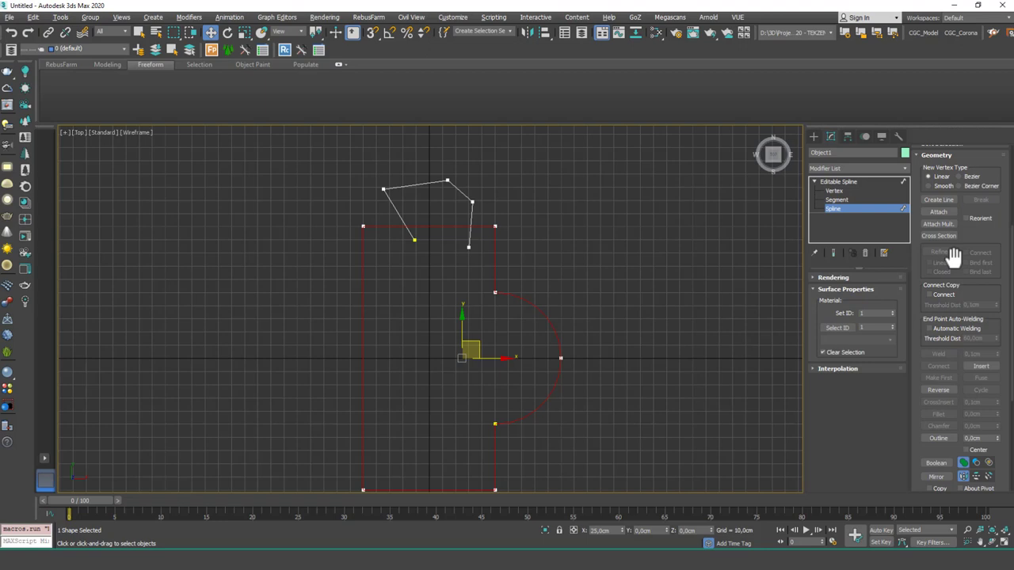
{"action": "scroll", "coordinate": [973, 232], "scroll_direction": "up", "scroll_amount": 5}
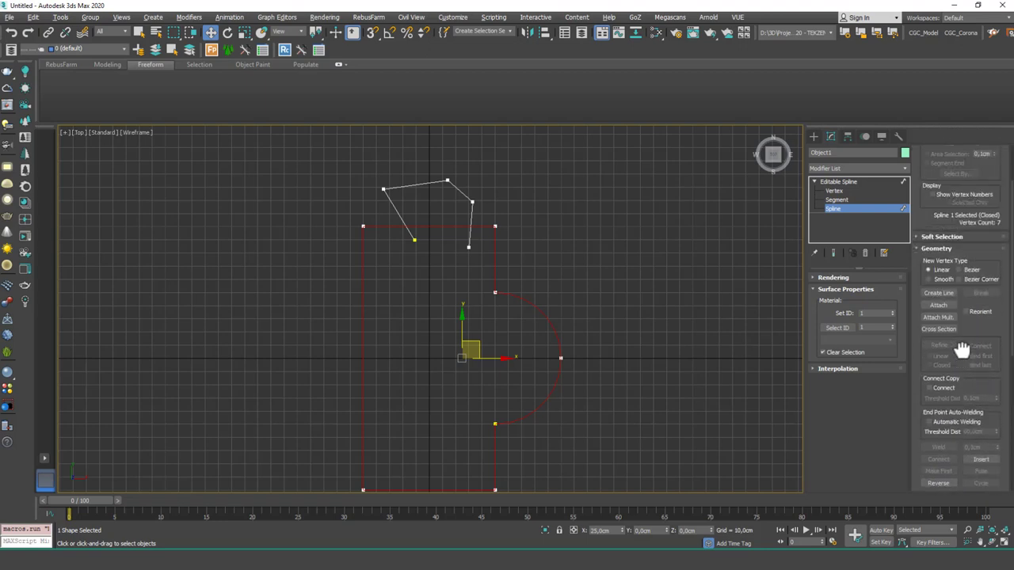
Close the open line by connecting its two end vertices inside the rectangle.
{"action": "key", "text": "1"}
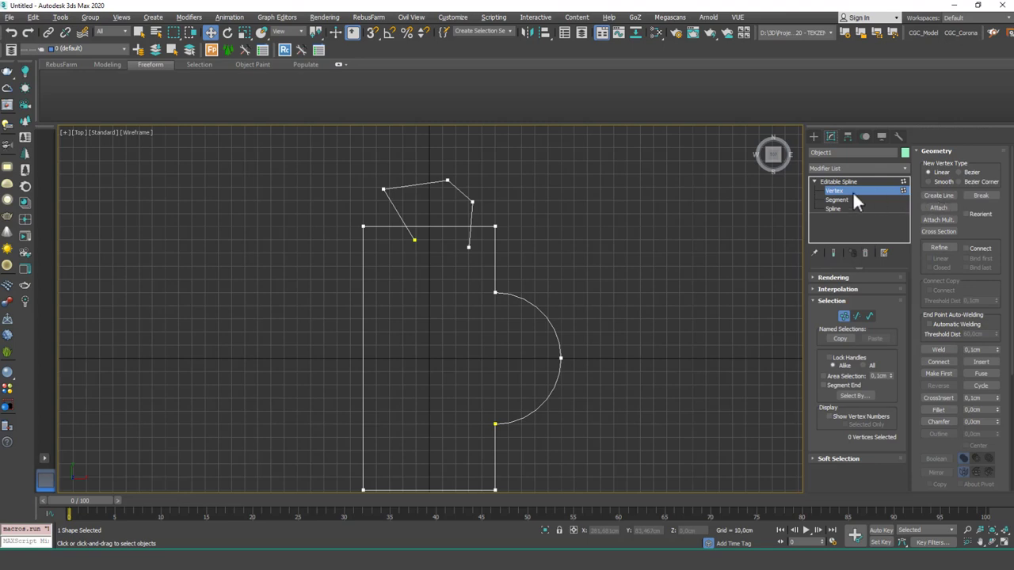
{"action": "scroll", "coordinate": [978, 227], "scroll_direction": "down", "scroll_amount": 3}
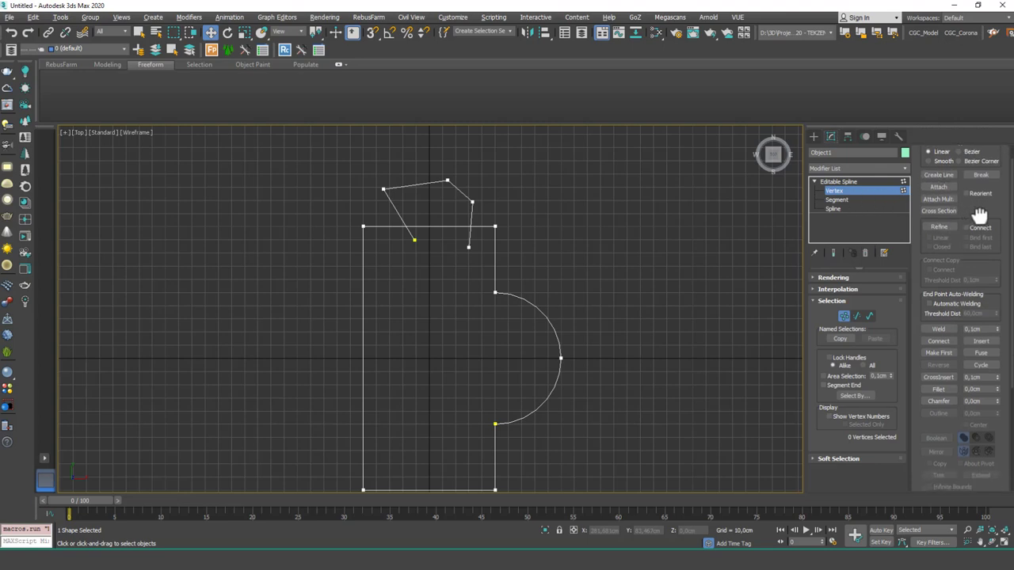
{"action": "left_click", "coordinate": [943, 300]}
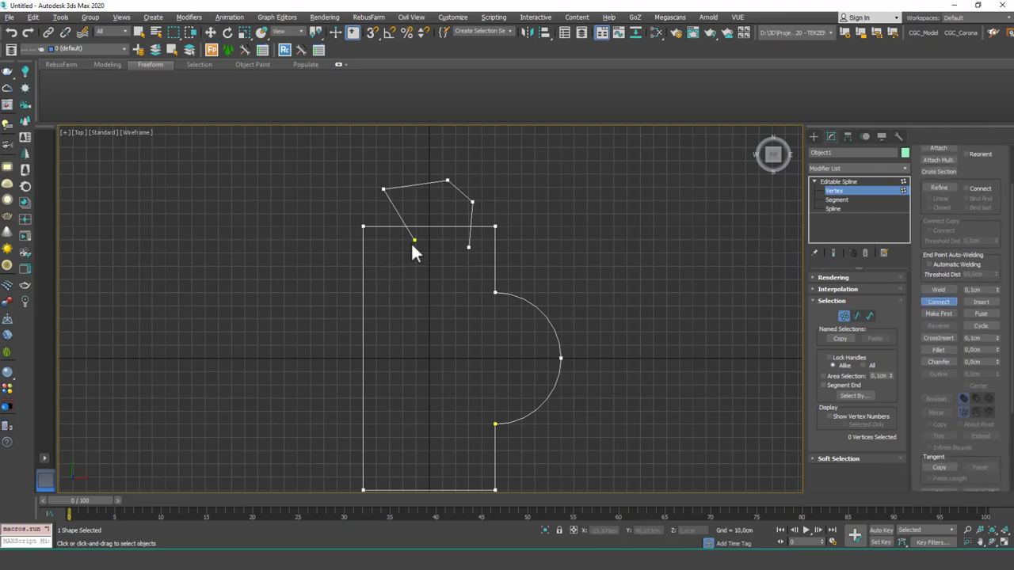
{"action": "left_click_drag", "start_coordinate": [415, 240], "coordinate": [468, 247]}
{"action": "right_click", "coordinate": [456, 264]}
Unite the merged outline with the closed five-sided spline using a Boolean union.
{"action": "key", "text": "3"}
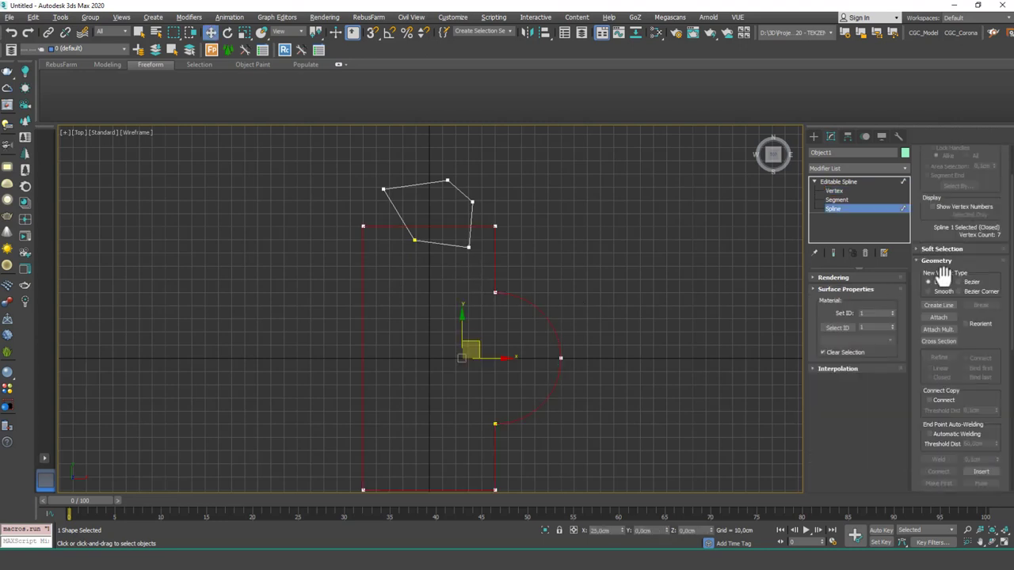
{"action": "scroll", "coordinate": [993, 389], "scroll_direction": "down", "scroll_amount": 6}
{"action": "left_click", "coordinate": [936, 381]}
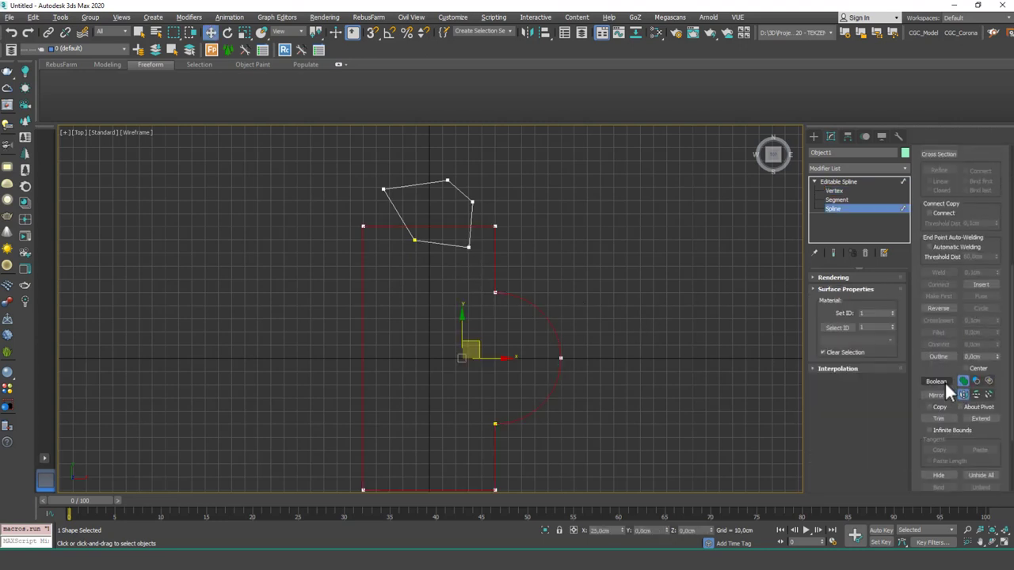
{"action": "left_click", "coordinate": [468, 199]}
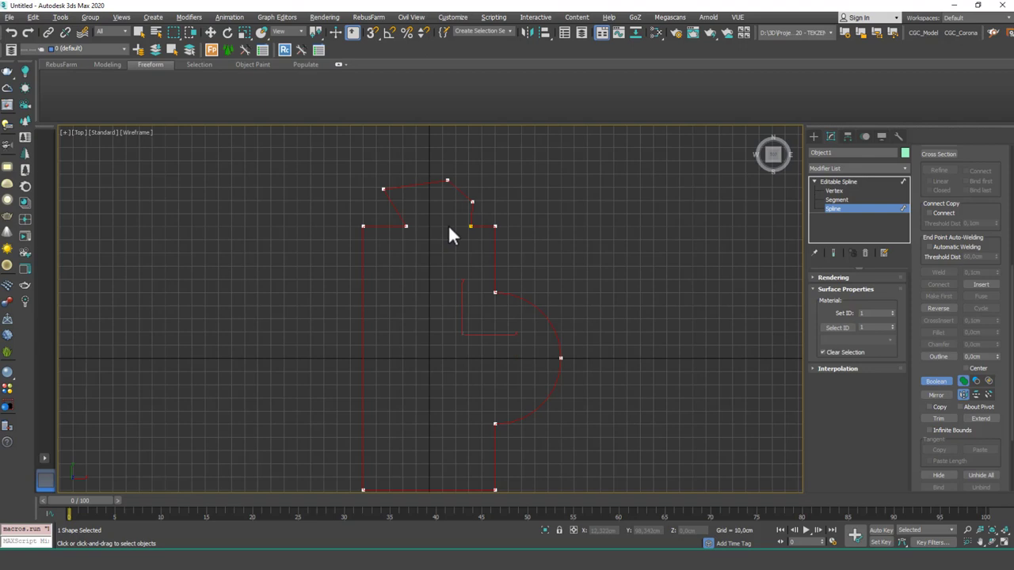
{"action": "key", "text": "w"}
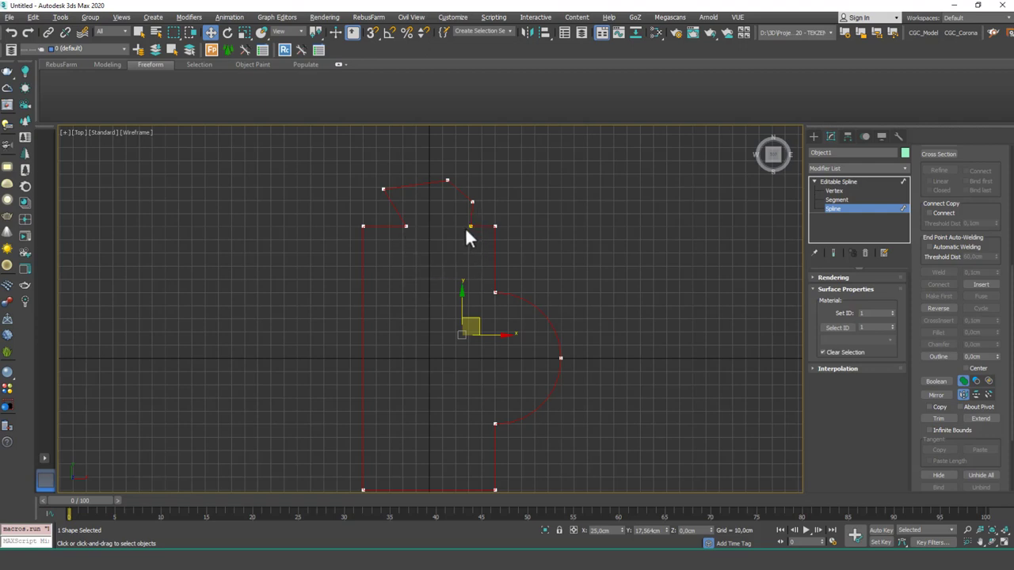
{"action": "left_click", "coordinate": [521, 231]}
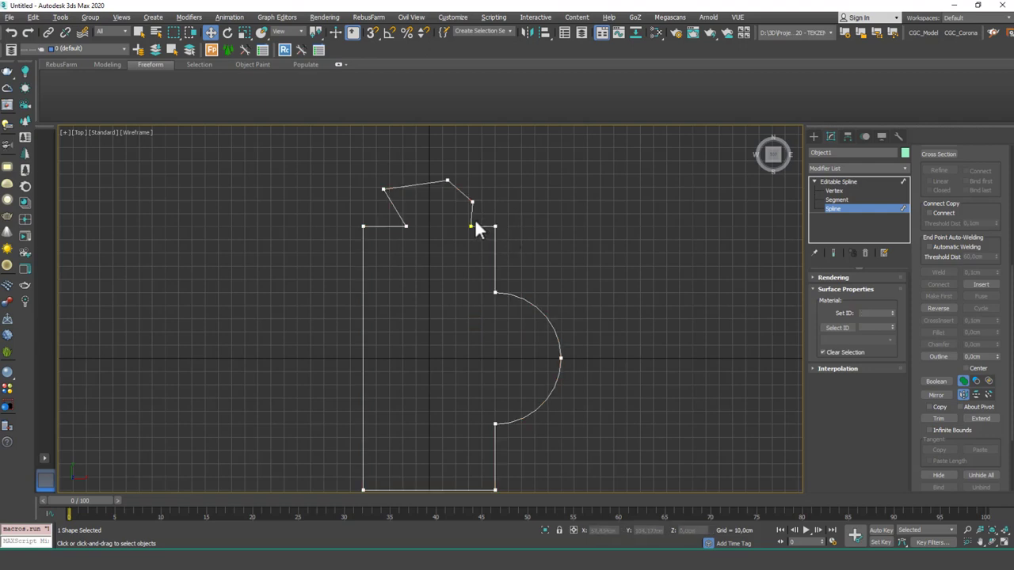
Try moving the junction vertices of the merged outline at the base of the line shape and the upper end of the arc.
{"action": "middle_click_drag", "start_coordinate": [484, 264], "coordinate": [482, 223]}
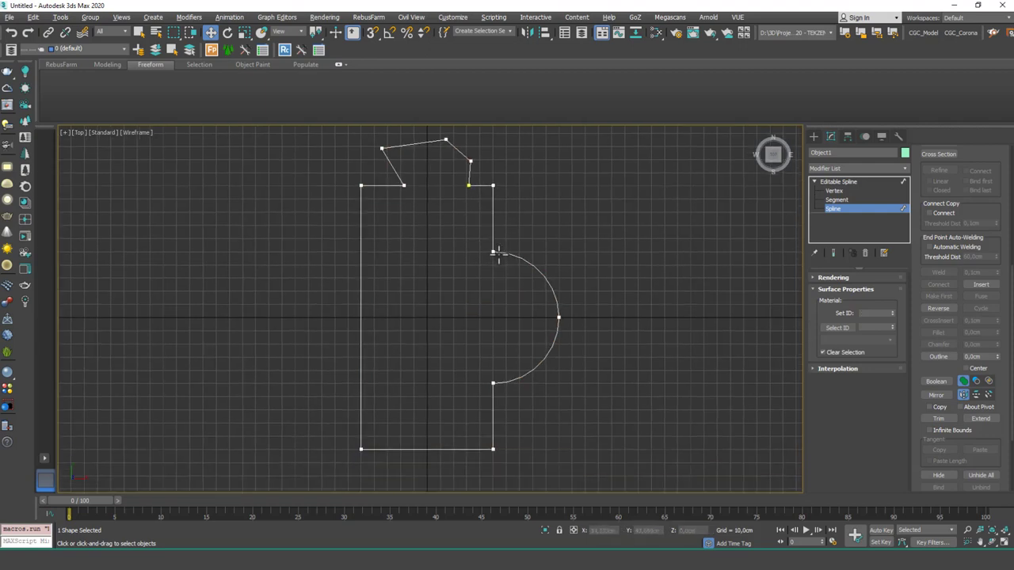
{"action": "left_click", "coordinate": [467, 185]}
{"action": "key", "text": "1"}
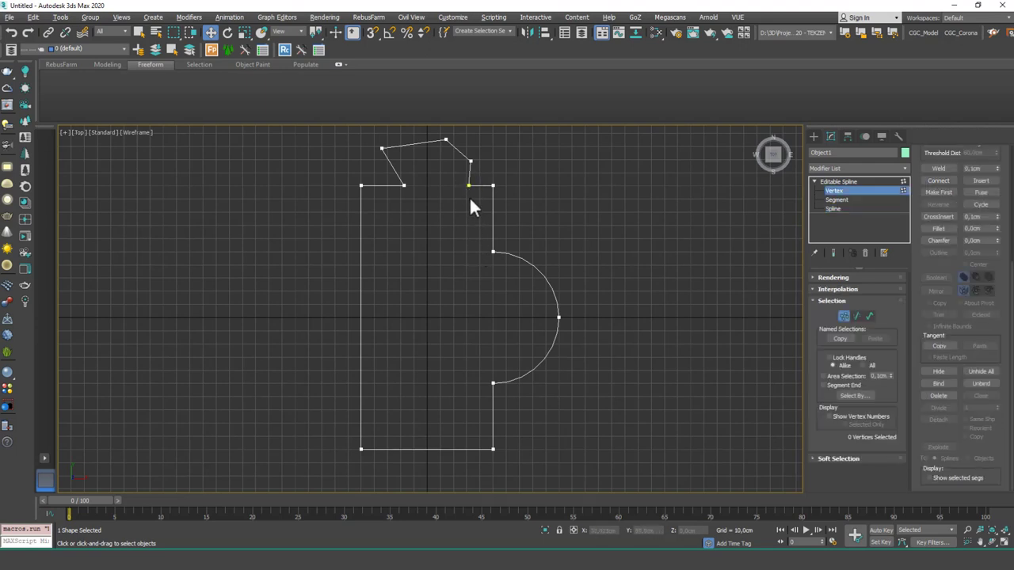
{"action": "left_click", "coordinate": [468, 186]}
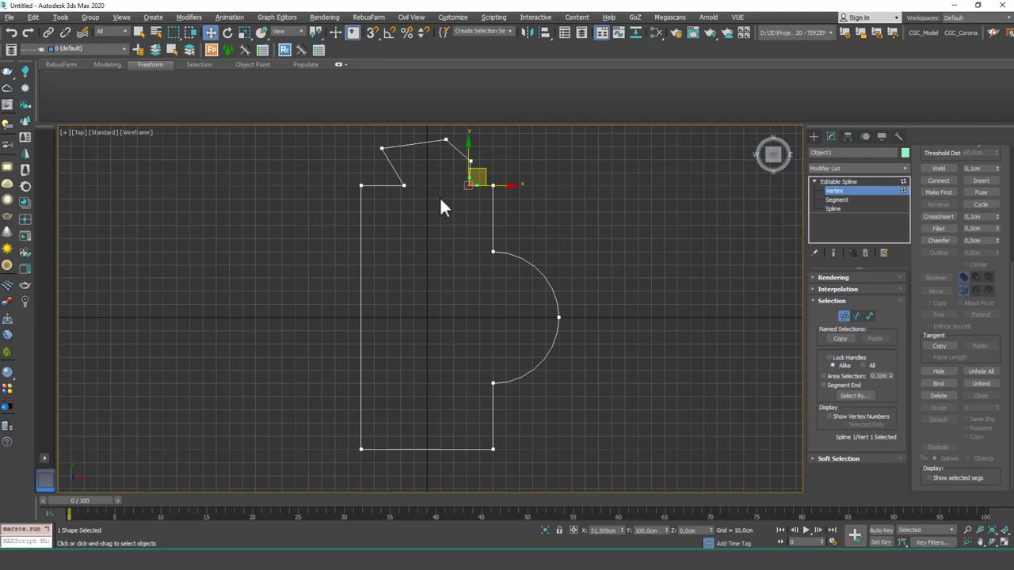
{"action": "left_click_drag", "start_coordinate": [486, 172], "coordinate": [510, 168]}
{"action": "left_click_drag", "start_coordinate": [405, 186], "coordinate": [484, 246]}
{"action": "right_click", "coordinate": [484, 245]}
{"action": "left_click", "coordinate": [493, 252]}
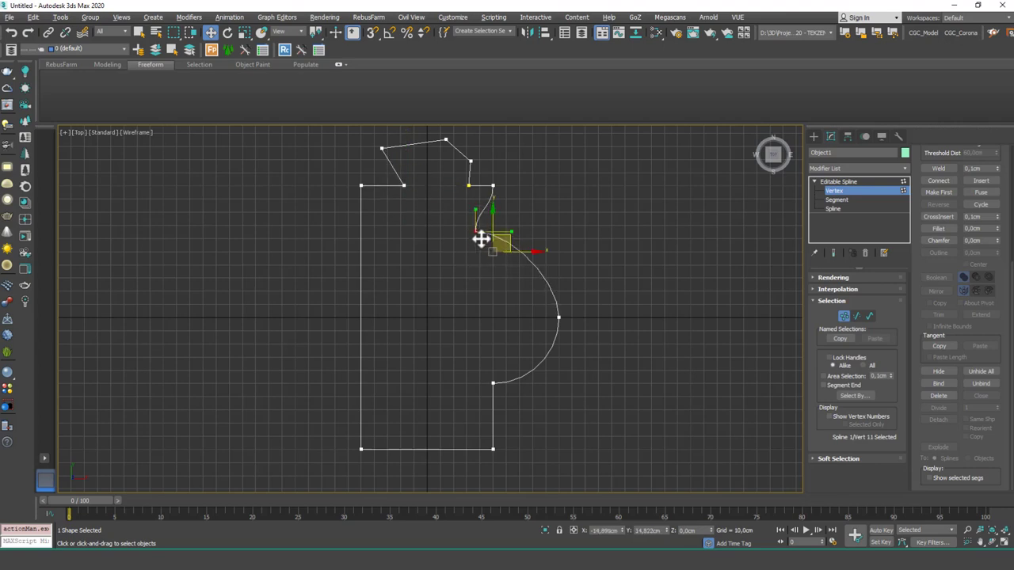
Select the whole merged outline at spline level and examine its selection information and geometry options.
{"action": "key", "text": "3"}
{"action": "left_click", "coordinate": [545, 283]}
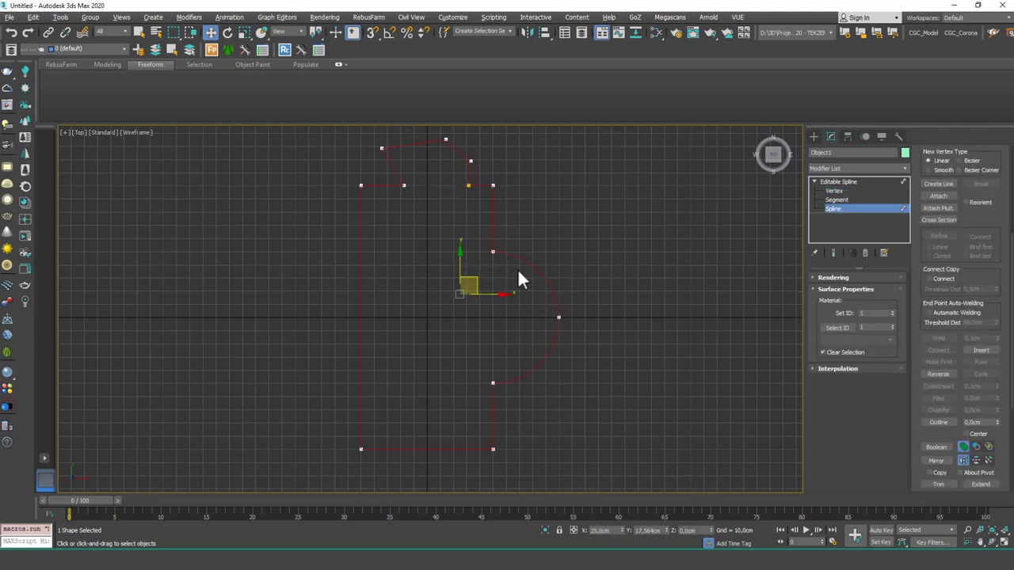
{"action": "scroll", "coordinate": [965, 374], "scroll_direction": "up", "scroll_amount": 5}
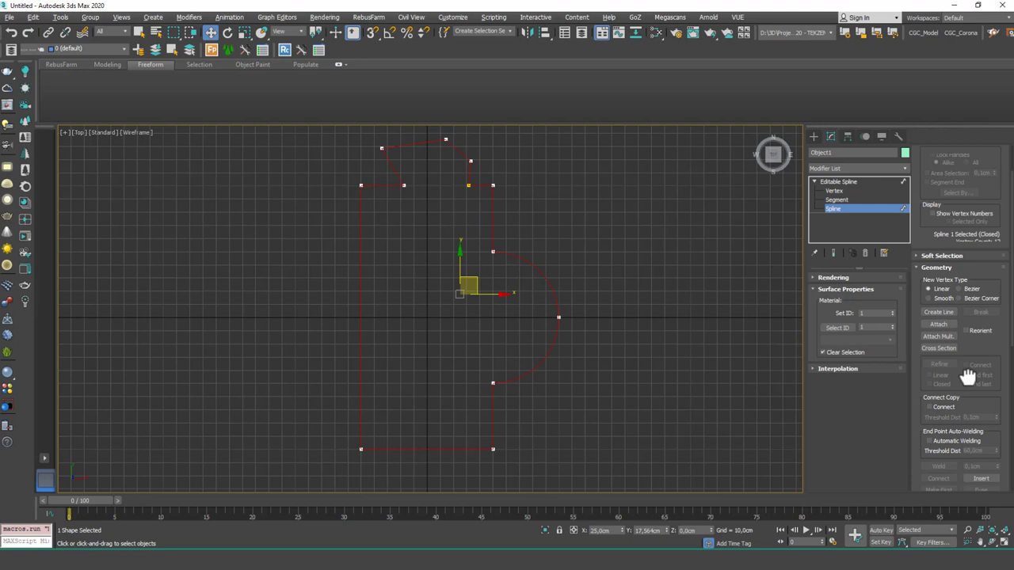
{"action": "scroll", "coordinate": [927, 238], "scroll_direction": "down", "scroll_amount": 2}
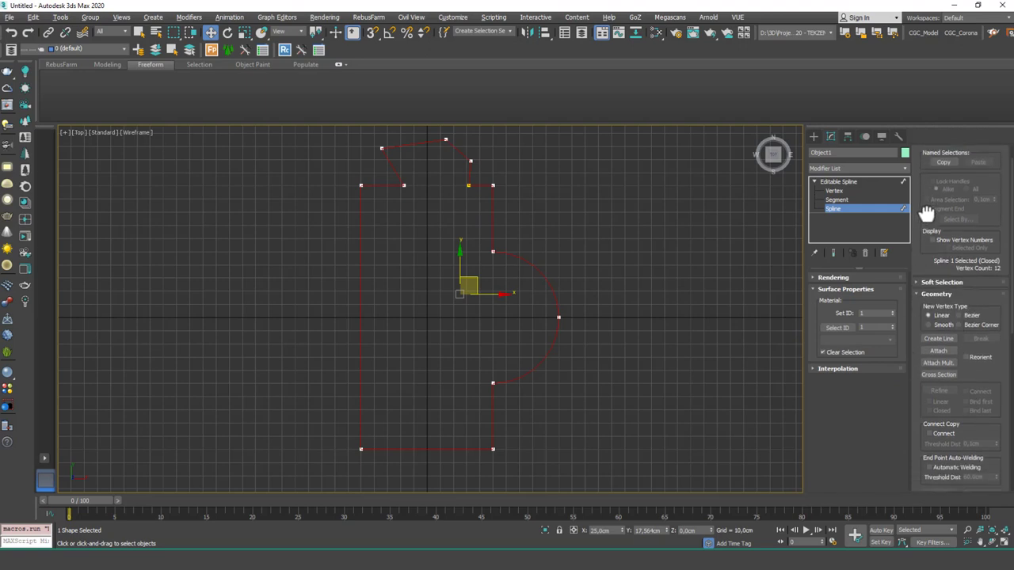
{"action": "scroll", "coordinate": [935, 234], "scroll_direction": "down", "scroll_amount": 1}
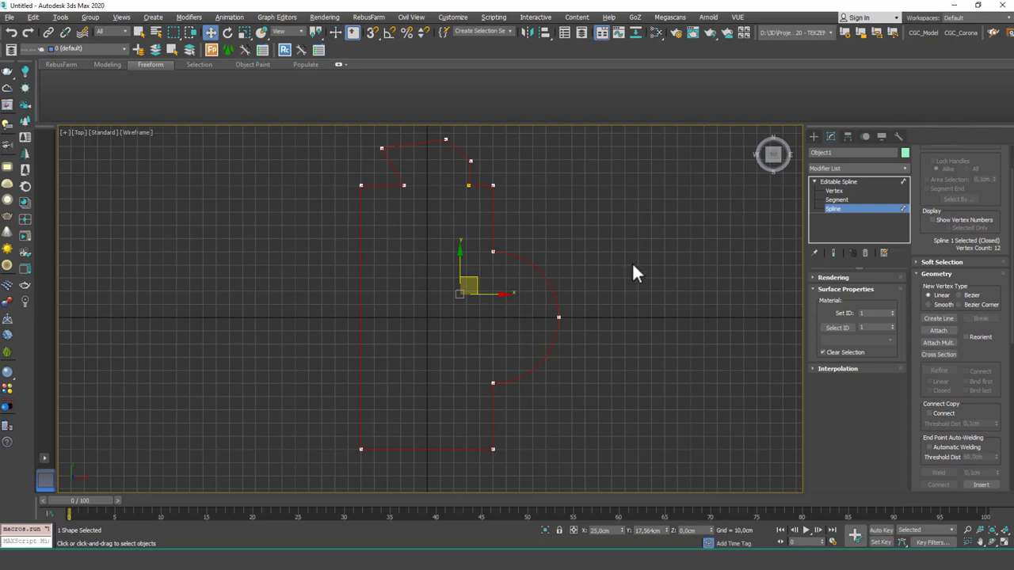
{"action": "middle_click_drag", "start_coordinate": [649, 270], "coordinate": [645, 267]}
{"action": "key", "text": "3"}
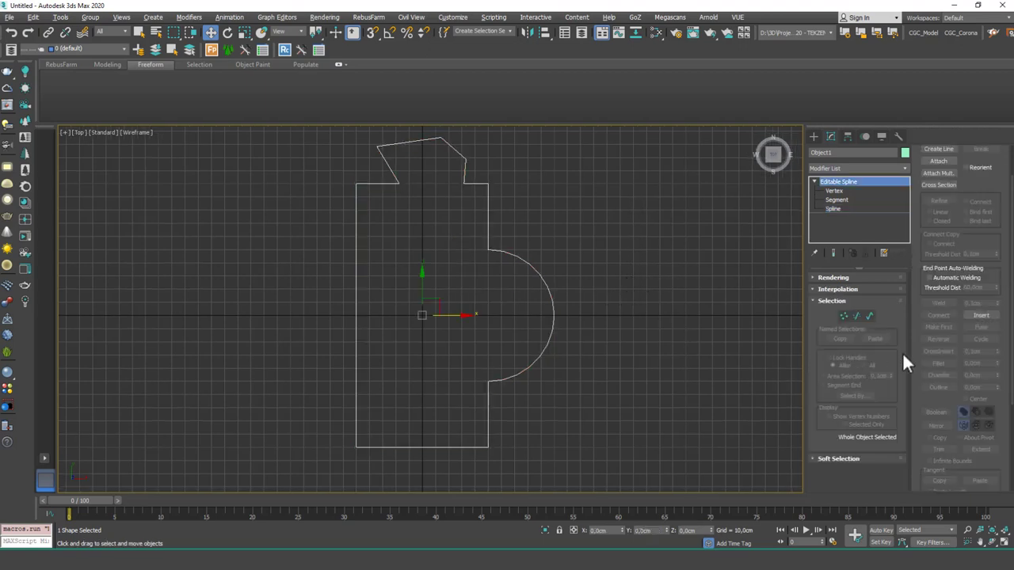
{"action": "scroll", "coordinate": [917, 339], "scroll_direction": "down", "scroll_amount": 4}
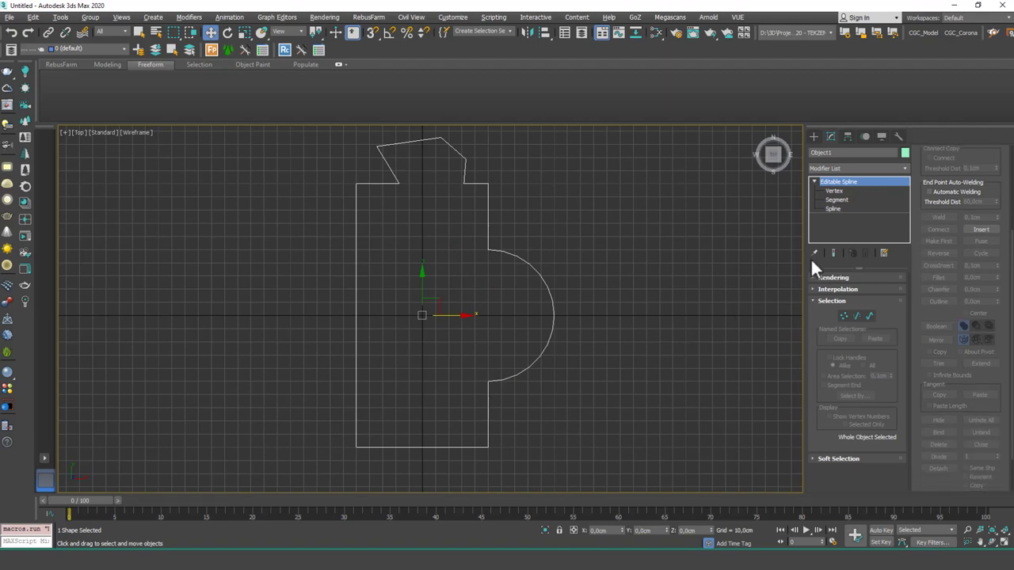
Draw a horizontal rectangle that overlaps the semicircular bulge of the merged outline and extends outward beyond it.
{"action": "left_click", "coordinate": [815, 137]}
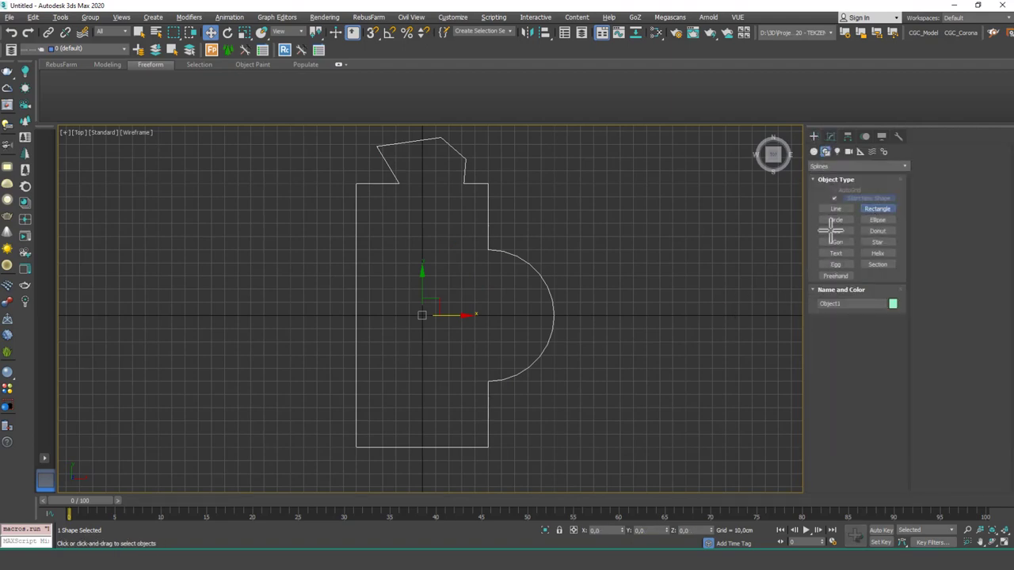
{"action": "left_click", "coordinate": [877, 208]}
{"action": "left_click_drag", "start_coordinate": [511, 309], "coordinate": [632, 348]}
{"action": "right_click", "coordinate": [631, 344]}
{"action": "left_click", "coordinate": [557, 252]}
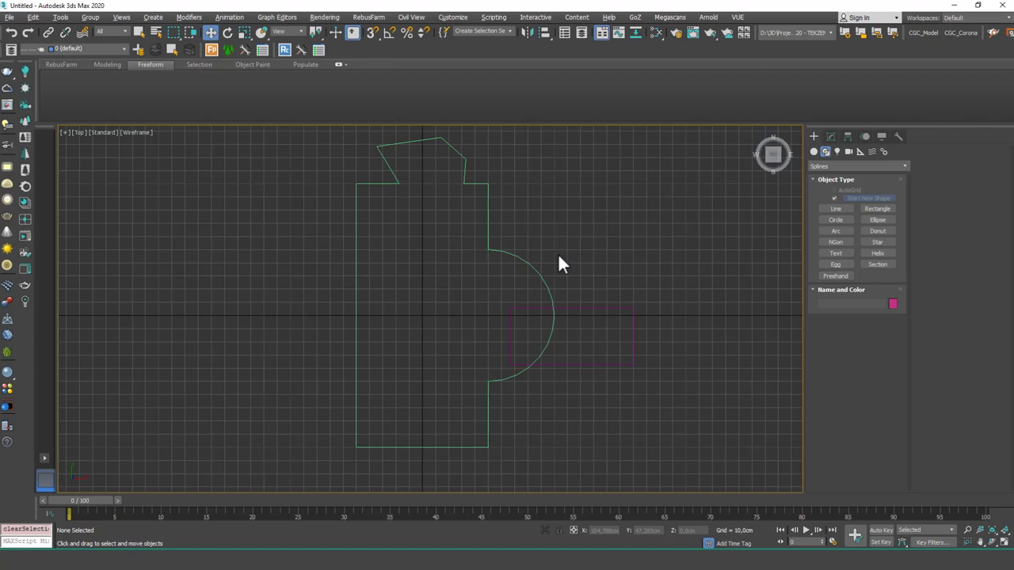
Attach the new rectangle to Object1.
{"action": "left_click", "coordinate": [539, 272]}
{"action": "left_click", "coordinate": [832, 136]}
{"action": "left_click_drag", "start_coordinate": [927, 169], "coordinate": [921, 294]}
{"action": "left_click", "coordinate": [938, 207]}
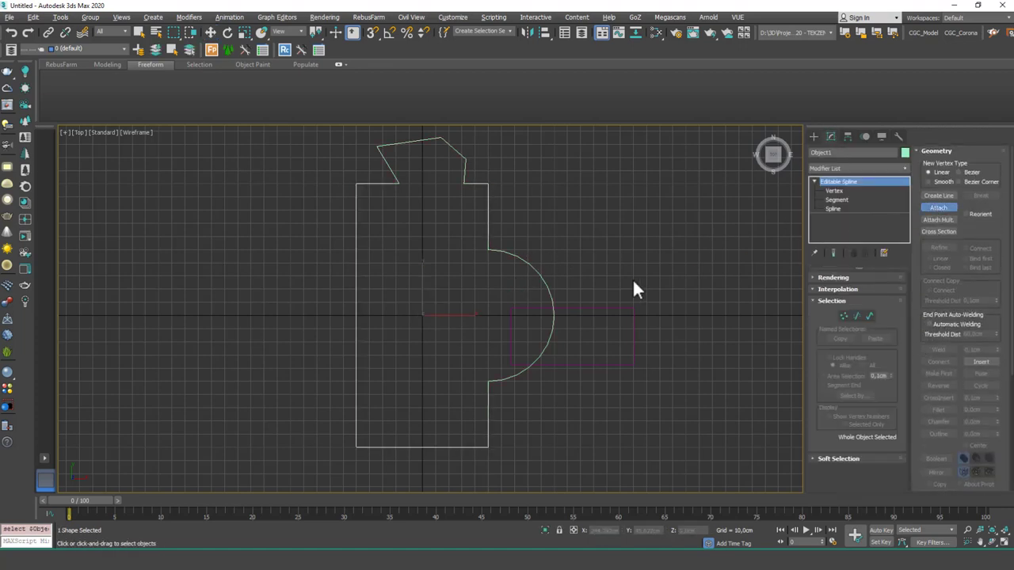
{"action": "left_click", "coordinate": [594, 308]}
{"action": "right_click", "coordinate": [600, 247]}
{"action": "left_click", "coordinate": [599, 247]}
Try subtracting the small rectangle from the merged outline with a Boolean at spline level, and undo it.
{"action": "left_click_drag", "start_coordinate": [559, 262], "coordinate": [515, 284]}
{"action": "key", "text": "3"}
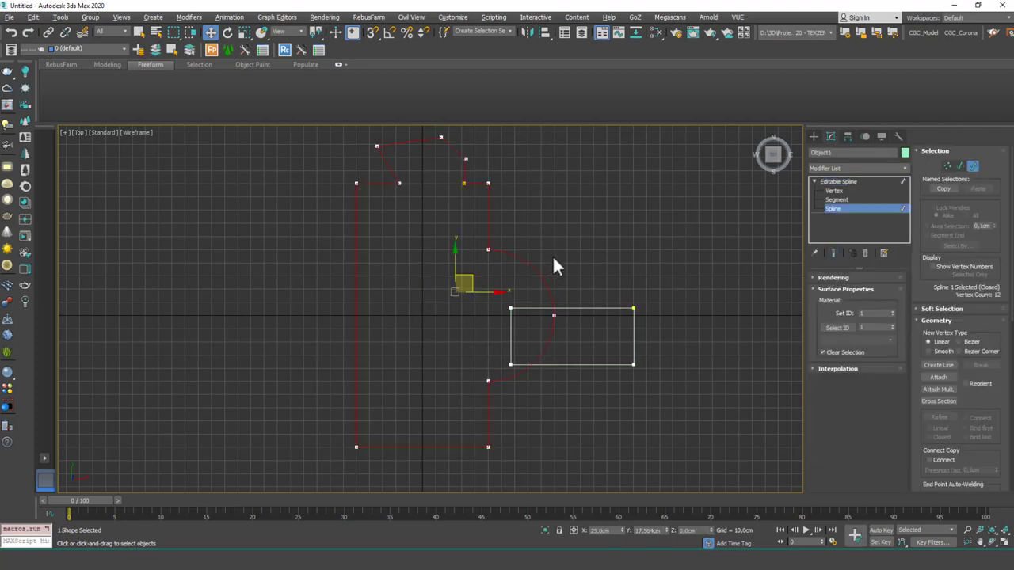
{"action": "scroll", "coordinate": [978, 412], "scroll_direction": "down", "scroll_amount": 5}
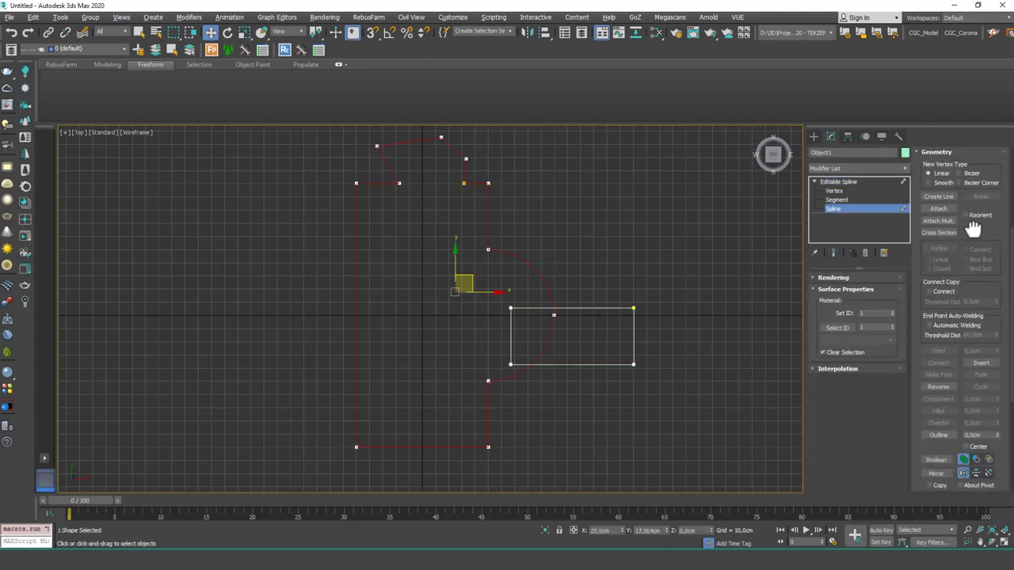
{"action": "left_click_drag", "start_coordinate": [940, 363], "coordinate": [941, 310]}
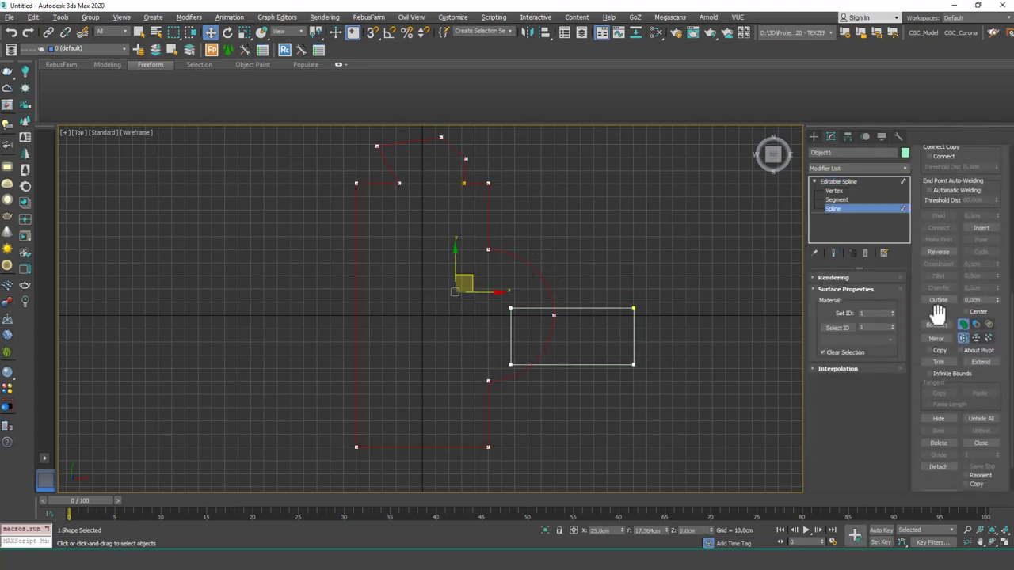
{"action": "left_click", "coordinate": [976, 325]}
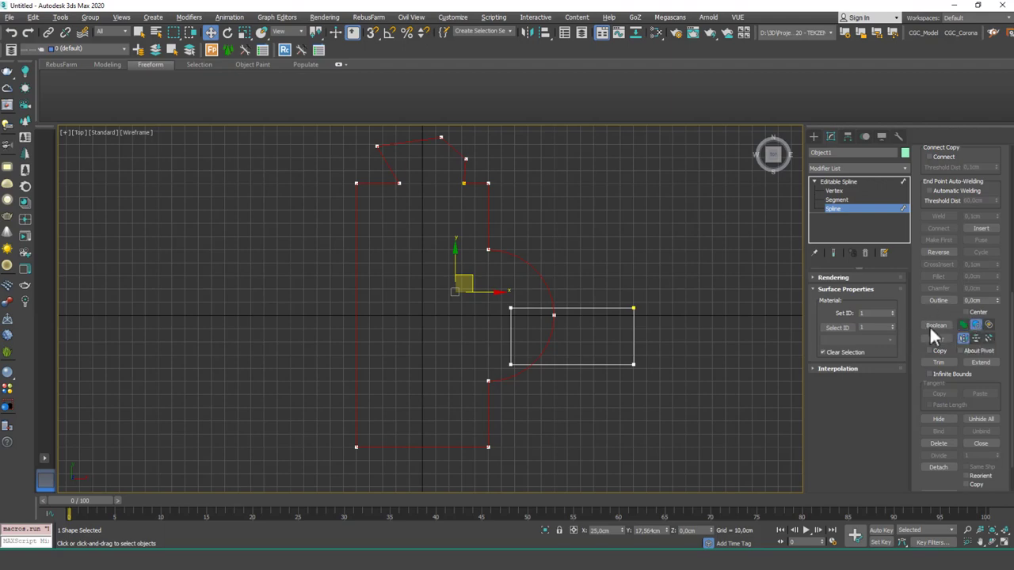
{"action": "left_click", "coordinate": [935, 326]}
{"action": "left_click", "coordinate": [527, 308]}
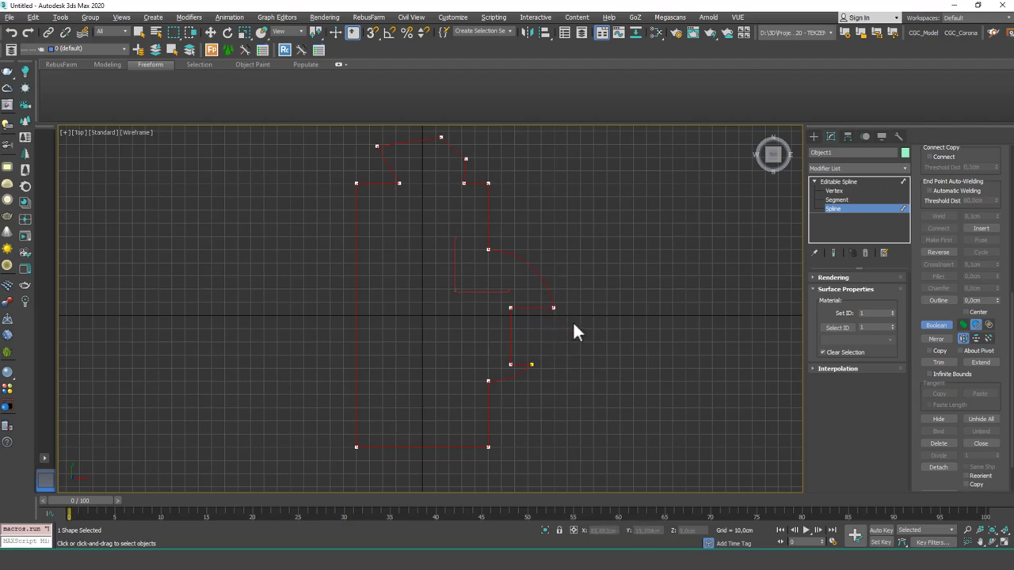
{"action": "key", "text": "ctrl+z"}
{"action": "right_click", "coordinate": [679, 327]}
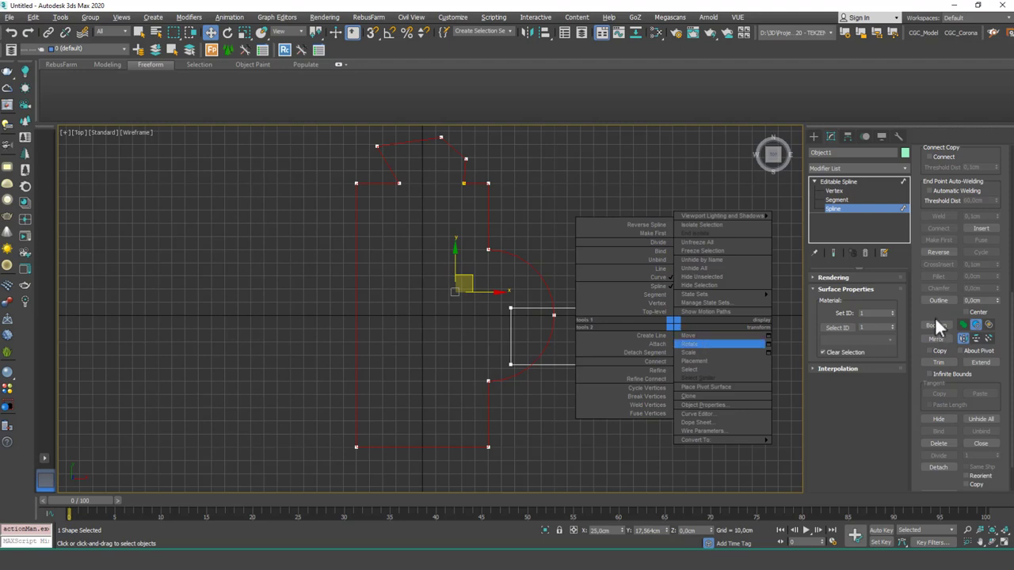
Try a Boolean intersection of the merged outline with the small rectangle, and undo it.
{"action": "left_click", "coordinate": [988, 324]}
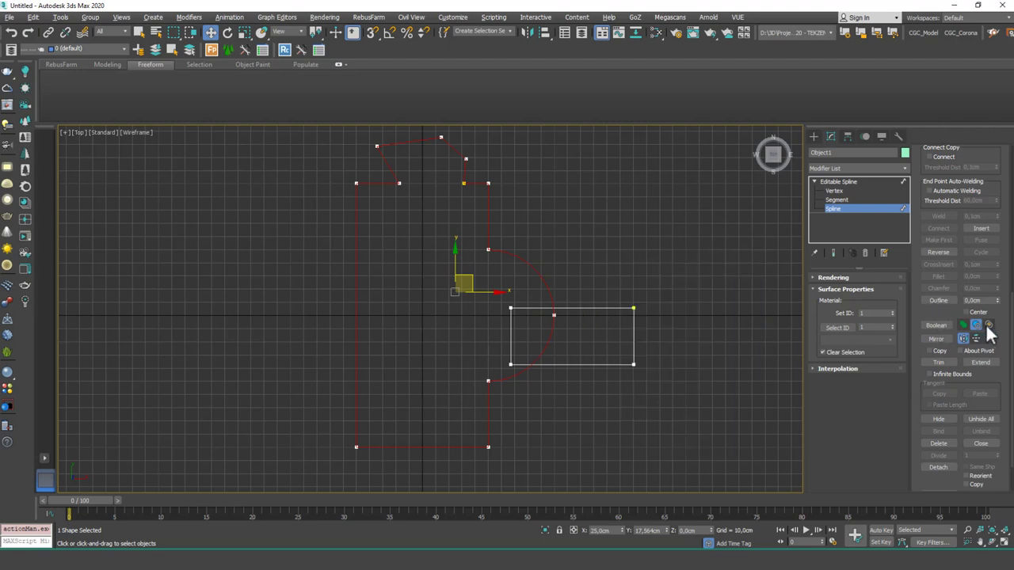
{"action": "left_click", "coordinate": [943, 327]}
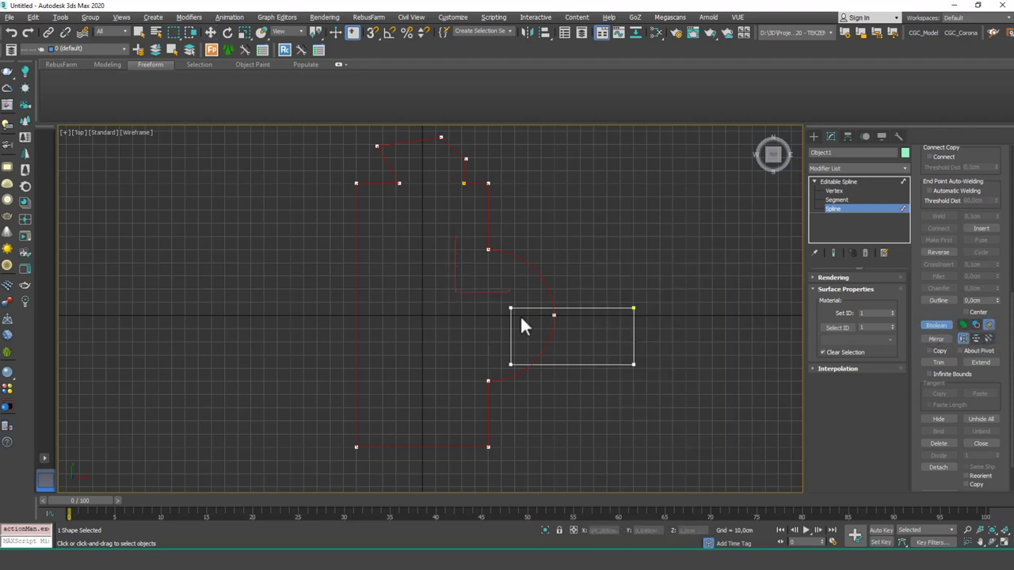
{"action": "left_click", "coordinate": [582, 310]}
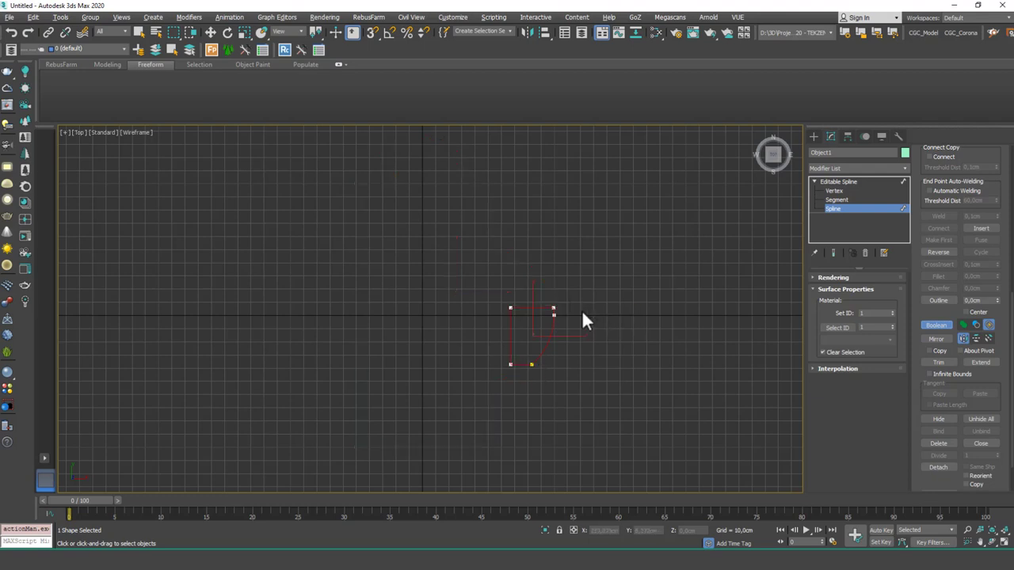
{"action": "middle_click_drag", "start_coordinate": [566, 312], "coordinate": [516, 265]}
{"action": "scroll", "coordinate": [513, 306], "scroll_direction": "up", "scroll_amount": 5}
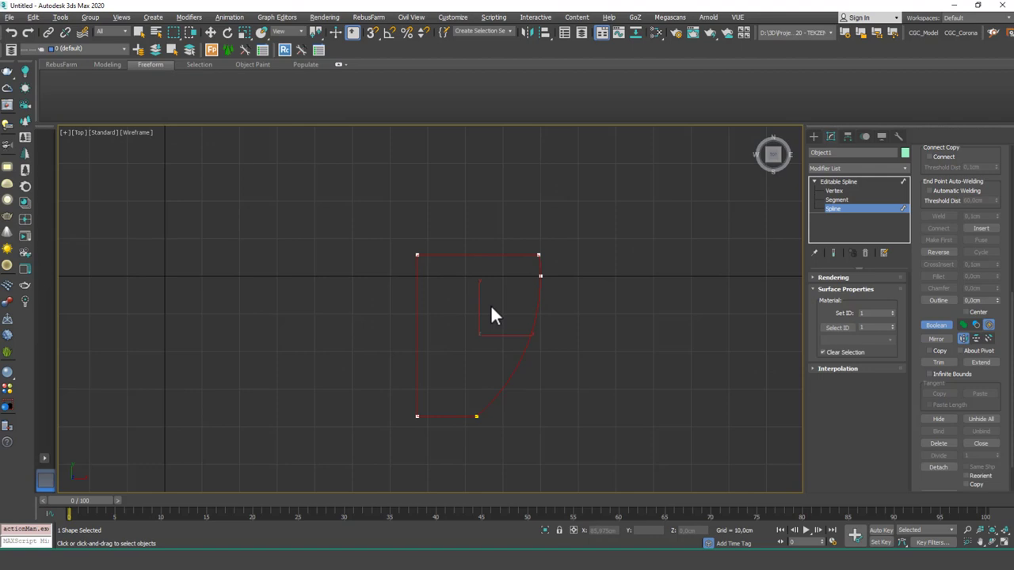
{"action": "right_click", "coordinate": [516, 306]}
{"action": "left_click", "coordinate": [579, 290]}
{"action": "key", "text": "ctrl+z"}
{"action": "key", "text": "ctrl+z"}
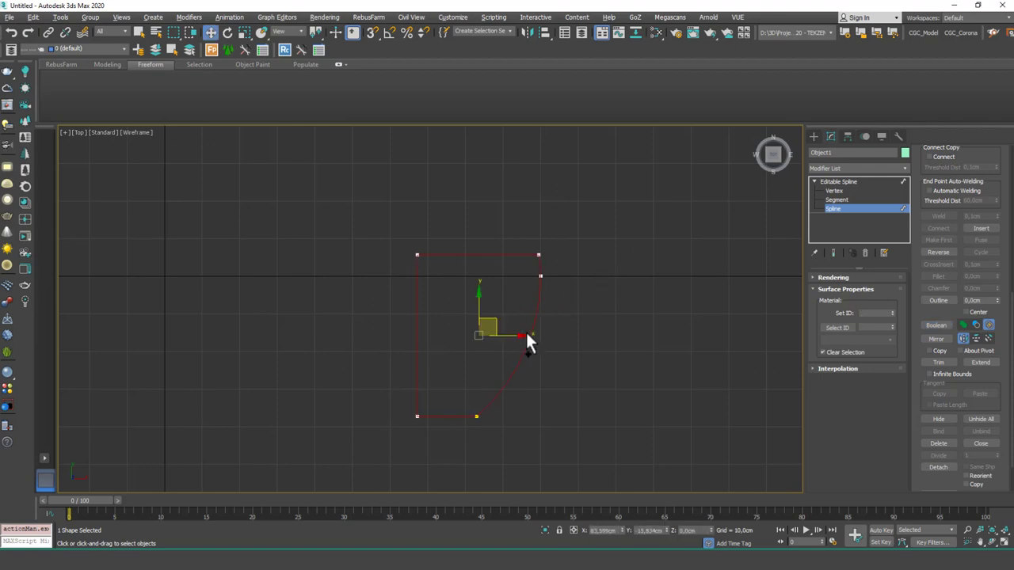
Delete the small rectangle spline that overlaps the semicircular bulge.
{"action": "scroll", "coordinate": [553, 295], "scroll_direction": "down", "scroll_amount": 4}
{"action": "mouse_move", "coordinate": [557, 345]}
{"action": "middle_mouse_down"}
{"action": "mouse_move", "coordinate": [569, 340]}
{"action": "mouse_move", "coordinate": [573, 356]}
{"action": "middle_mouse_up"}
{"action": "scroll", "coordinate": [572, 344], "scroll_direction": "down", "scroll_amount": 1}
{"action": "left_click", "coordinate": [617, 227]}
{"action": "middle_click_drag", "start_coordinate": [589, 284], "coordinate": [590, 286]}
{"action": "key", "text": "3"}
{"action": "key", "text": "3"}
{"action": "left_click", "coordinate": [622, 303]}
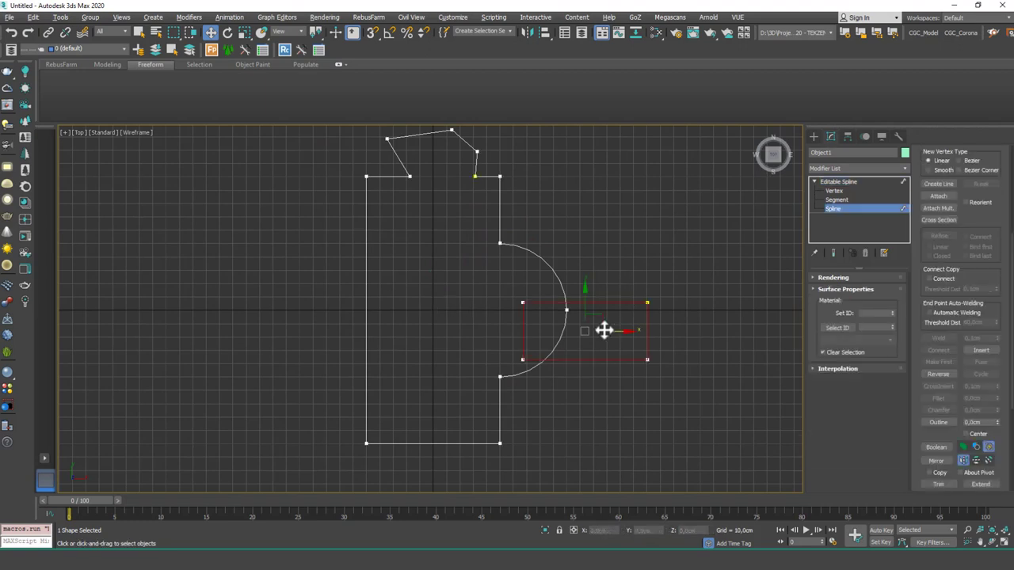
{"action": "key", "text": "Delete"}
Preview mirroring the whole Object1 about the X axis with No Clone, and cancel it.
{"action": "middle_click_drag", "start_coordinate": [600, 324], "coordinate": [643, 344]}
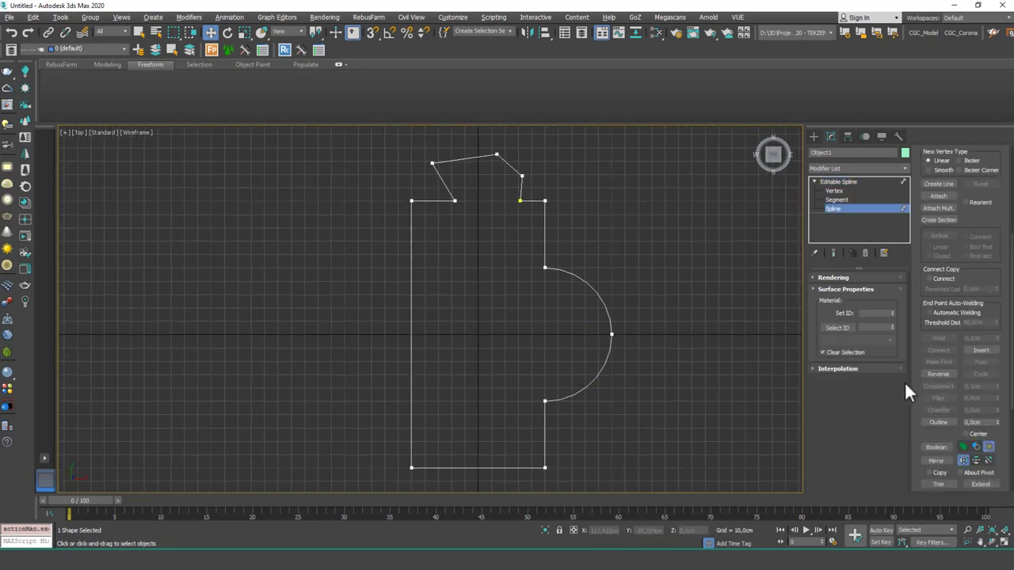
{"action": "scroll", "coordinate": [908, 226], "scroll_direction": "down", "scroll_amount": 4}
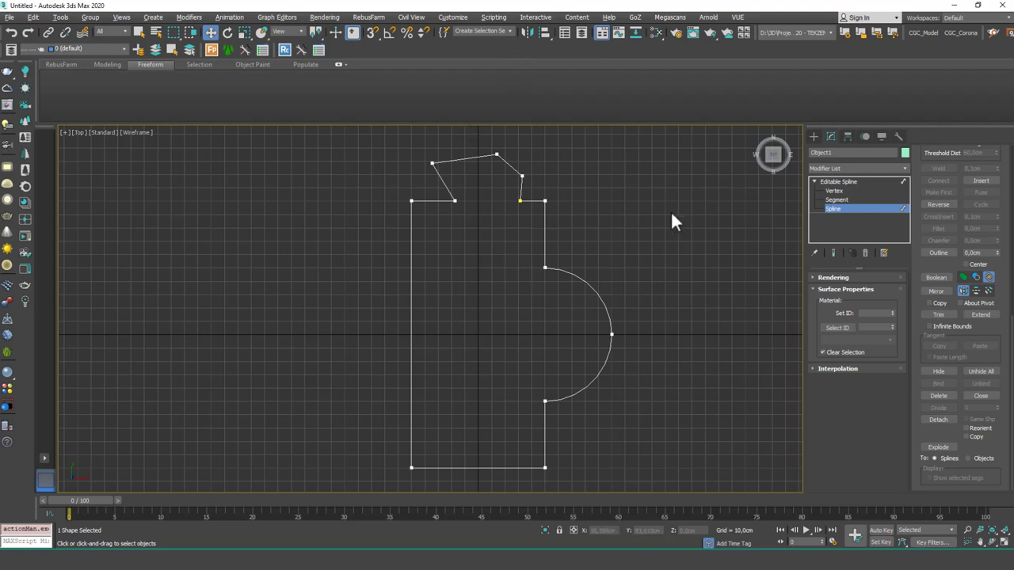
{"action": "left_click", "coordinate": [852, 182]}
{"action": "left_click", "coordinate": [686, 229]}
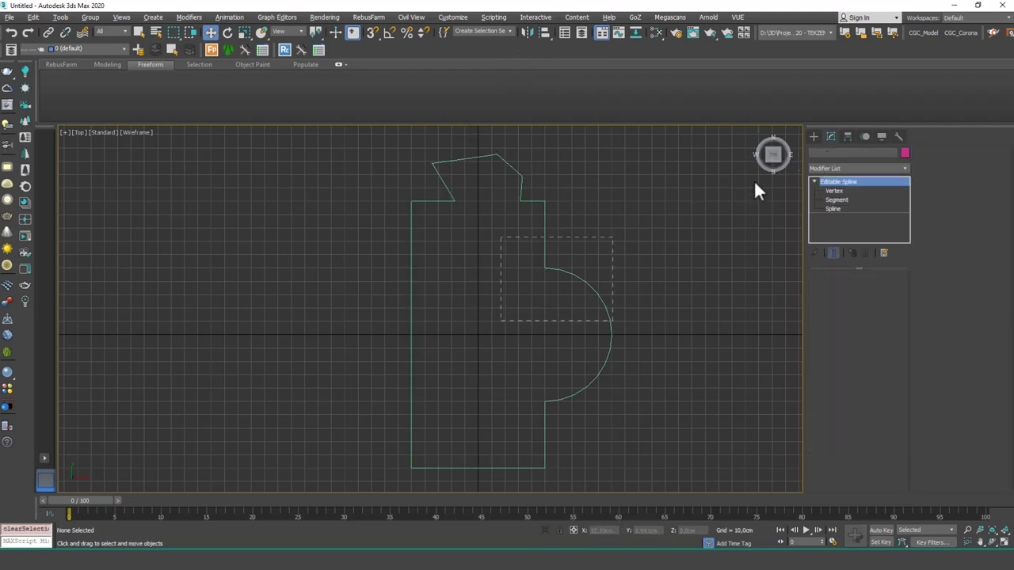
{"action": "left_click", "coordinate": [840, 154]}
{"action": "left_click", "coordinate": [573, 251]}
{"action": "left_click", "coordinate": [545, 236]}
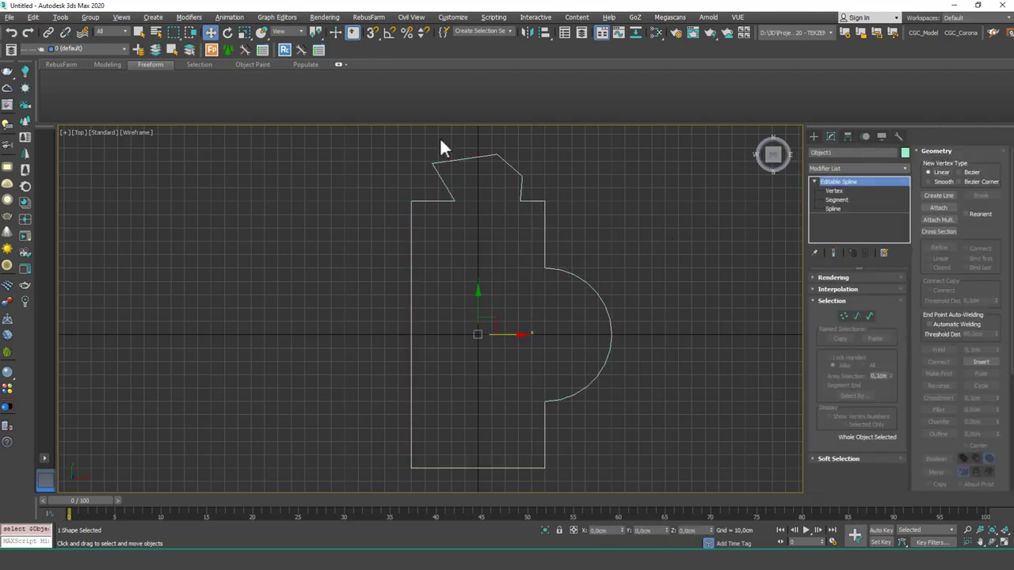
{"action": "left_click", "coordinate": [526, 33]}
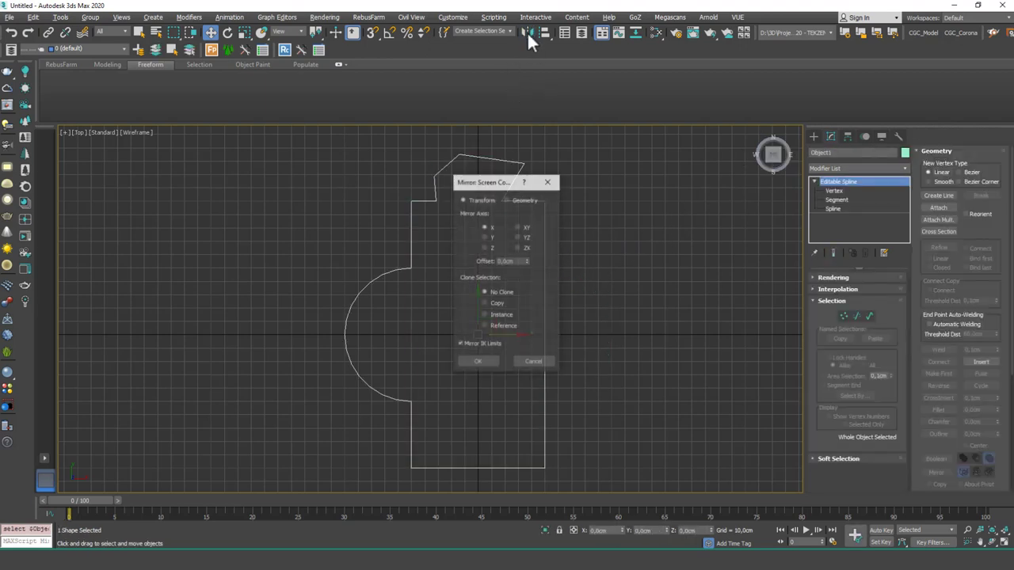
{"action": "left_click_drag", "start_coordinate": [538, 176], "coordinate": [653, 144]}
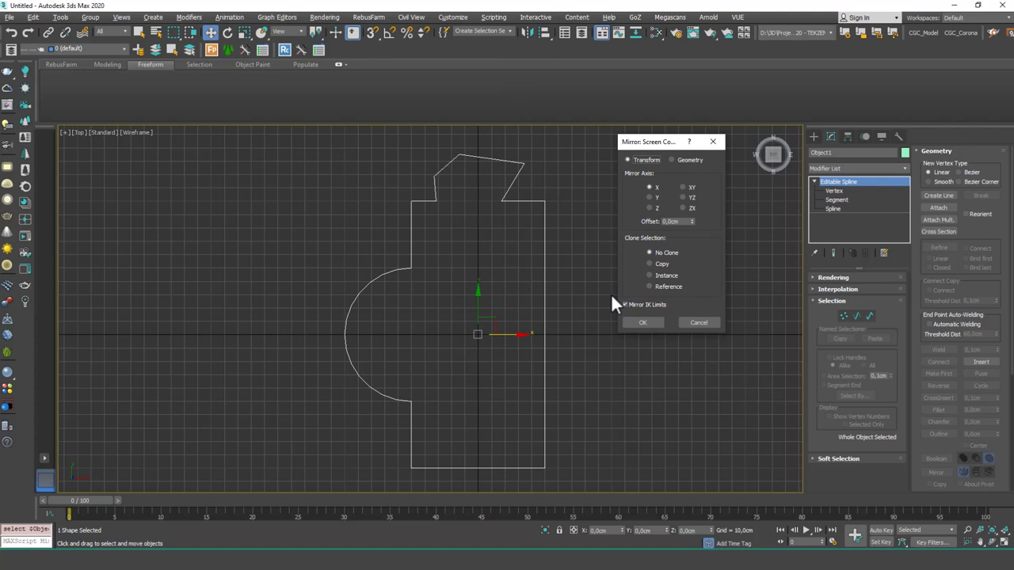
{"action": "left_click", "coordinate": [716, 322]}
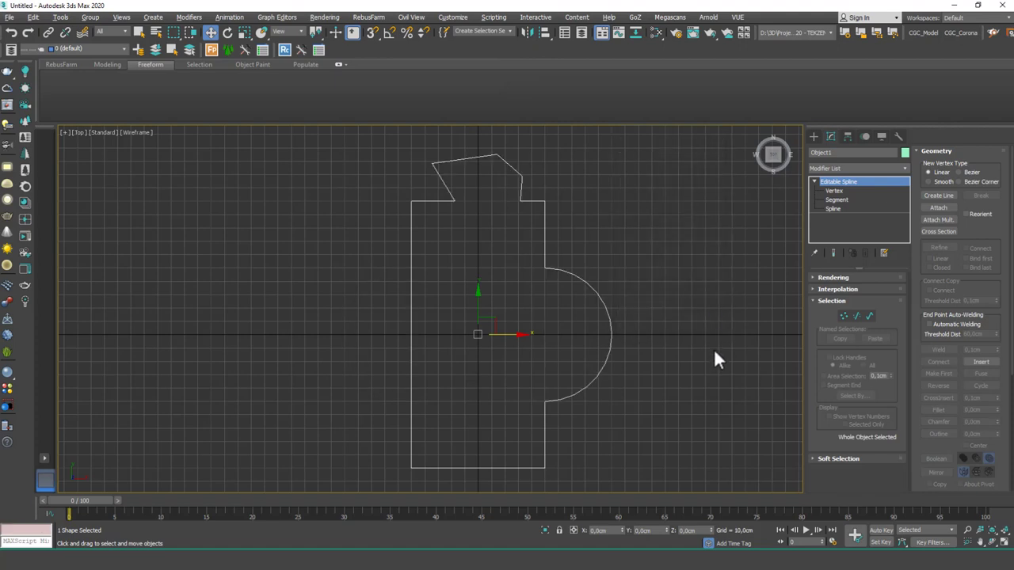
Try mirroring the merged outline horizontally at spline level, and undo it.
{"action": "left_click", "coordinate": [714, 349]}
{"action": "left_click", "coordinate": [602, 291]}
{"action": "key", "text": "3"}
{"action": "left_click", "coordinate": [608, 313]}
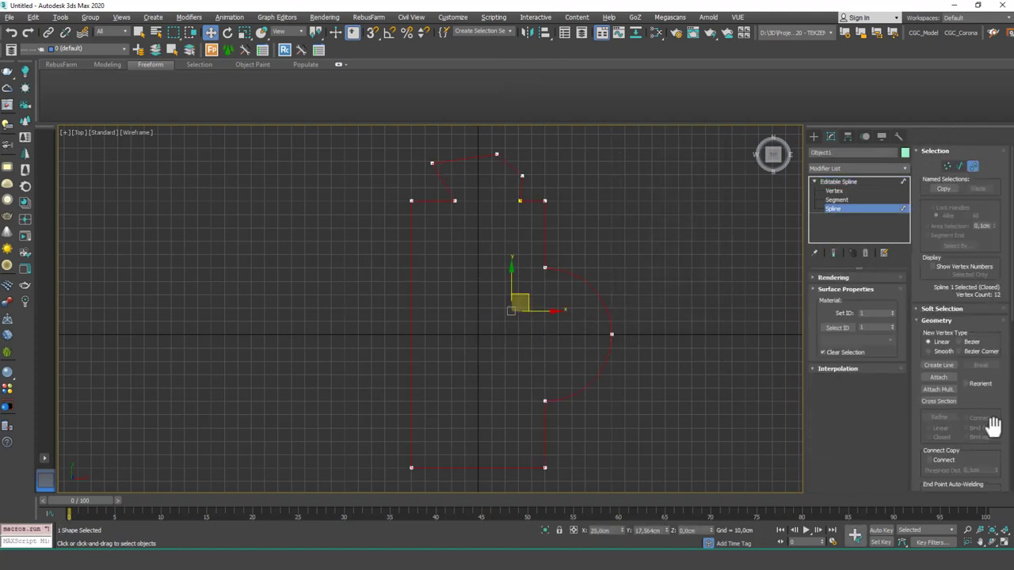
{"action": "left_click_drag", "start_coordinate": [986, 423], "coordinate": [983, 208]}
{"action": "scroll", "coordinate": [991, 444], "scroll_direction": "down", "scroll_amount": 2}
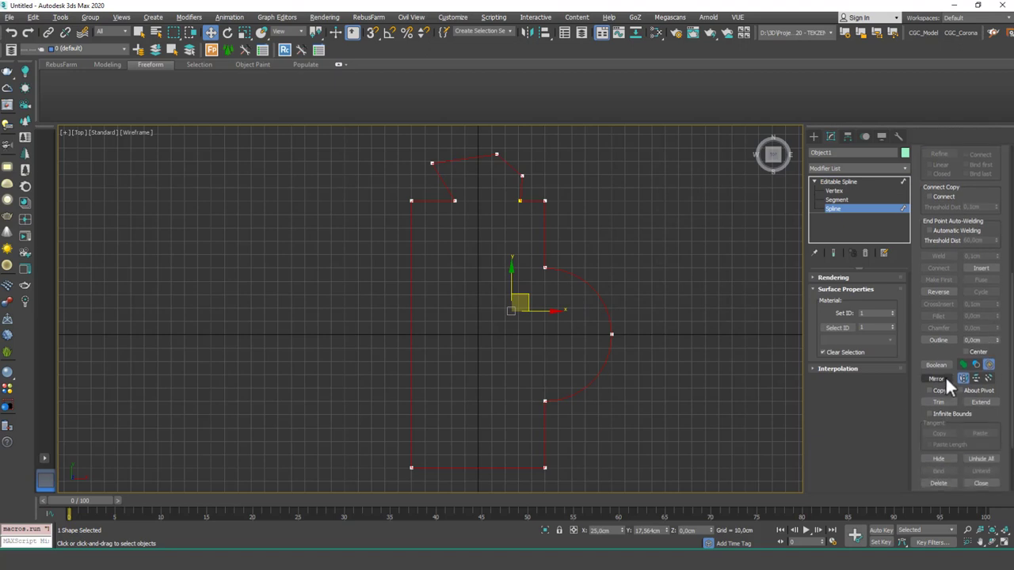
{"action": "left_click", "coordinate": [936, 379]}
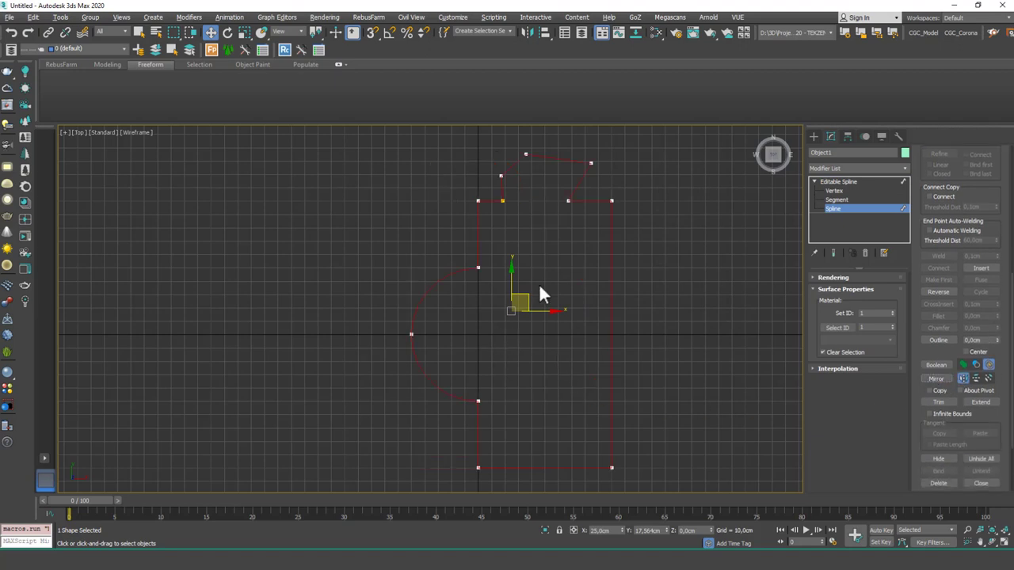
{"action": "key", "text": "ctrl+z"}
Draw a small rectangle shape overlapping the lower outer part of the outline's semicircular bulge.
{"action": "left_click", "coordinate": [814, 136]}
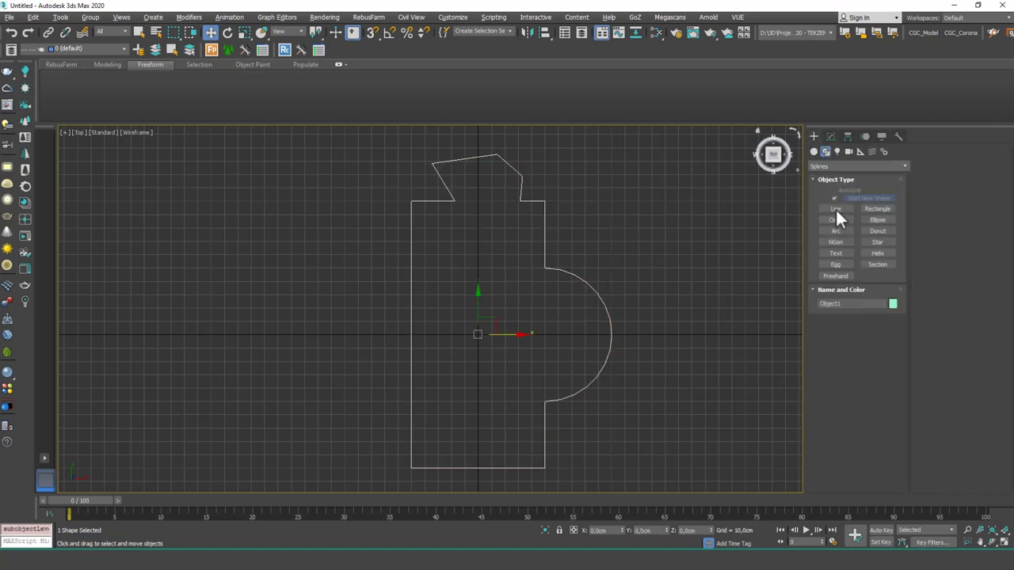
{"action": "left_click", "coordinate": [869, 208]}
{"action": "left_click_drag", "start_coordinate": [595, 328], "coordinate": [663, 400]}
{"action": "right_click", "coordinate": [631, 293]}
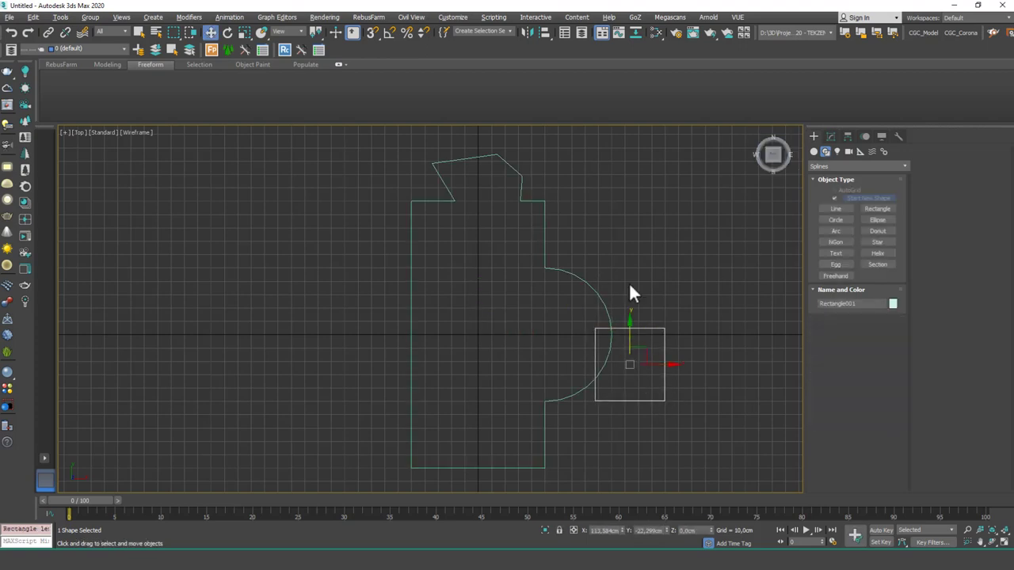
Attach the small rectangle to the merged outline Object1.
{"action": "left_click_drag", "start_coordinate": [605, 252], "coordinate": [536, 297]}
{"action": "left_click", "coordinate": [830, 138]}
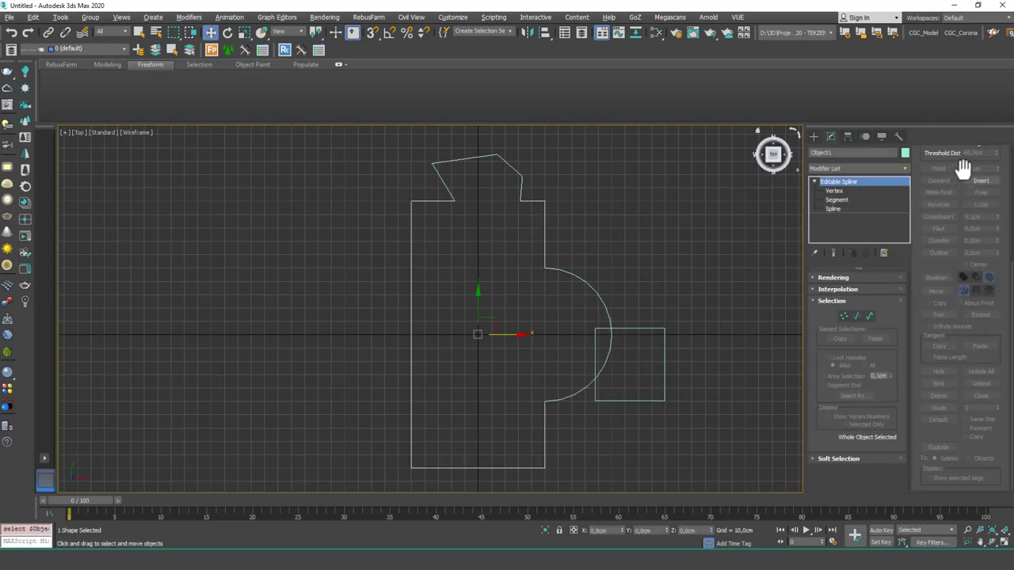
{"action": "left_click_drag", "start_coordinate": [962, 169], "coordinate": [950, 367]}
{"action": "left_click", "coordinate": [938, 206]}
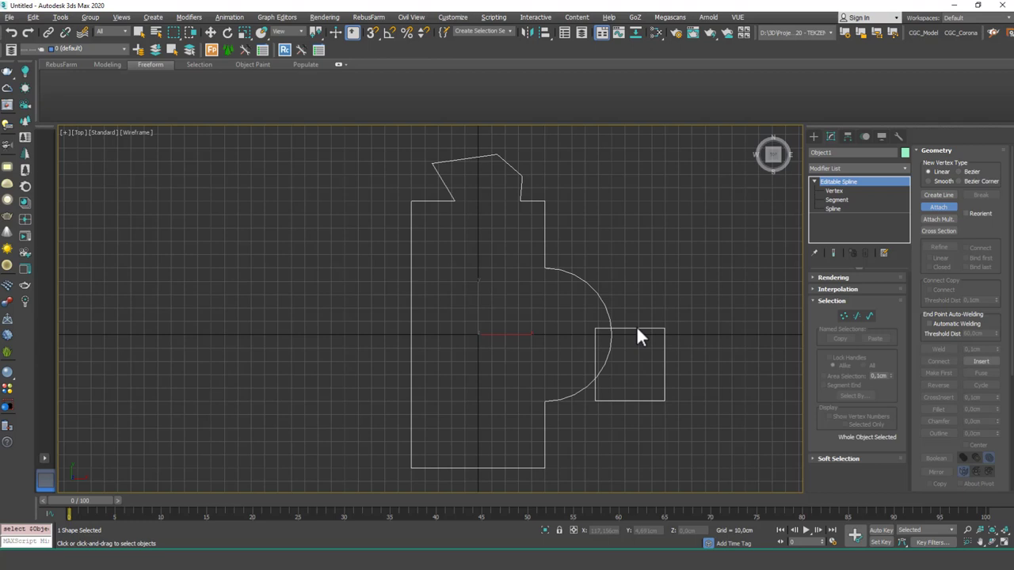
{"action": "key", "text": "w"}
{"action": "left_click", "coordinate": [619, 256]}
{"action": "left_click_drag", "start_coordinate": [604, 268], "coordinate": [574, 303]}
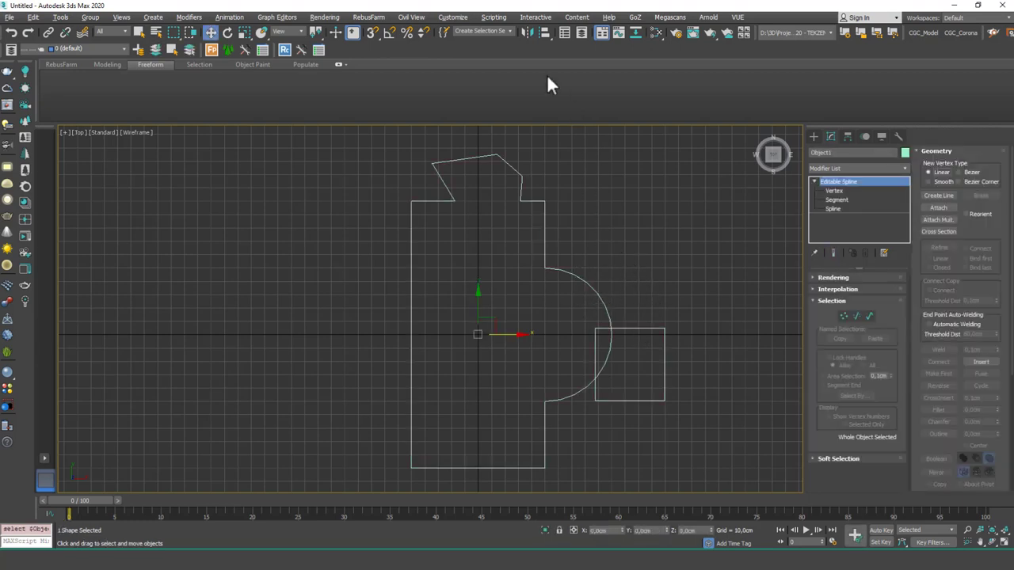
Preview mirroring the whole Object1 about the X, Y, Z, XY, YZ and ZX axes with No Clone.
{"action": "left_click", "coordinate": [528, 32]}
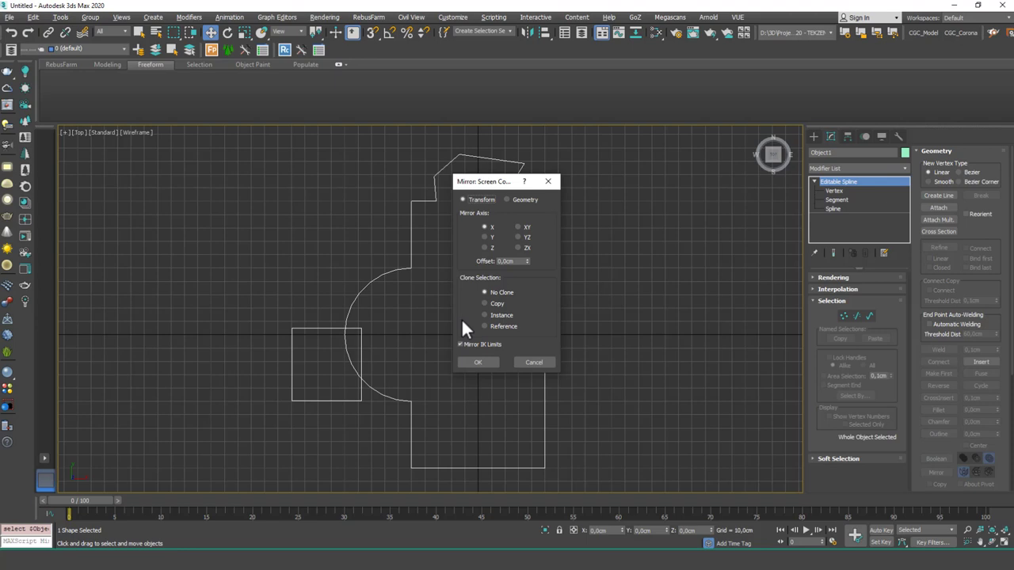
{"action": "left_click_drag", "start_coordinate": [497, 180], "coordinate": [657, 128]}
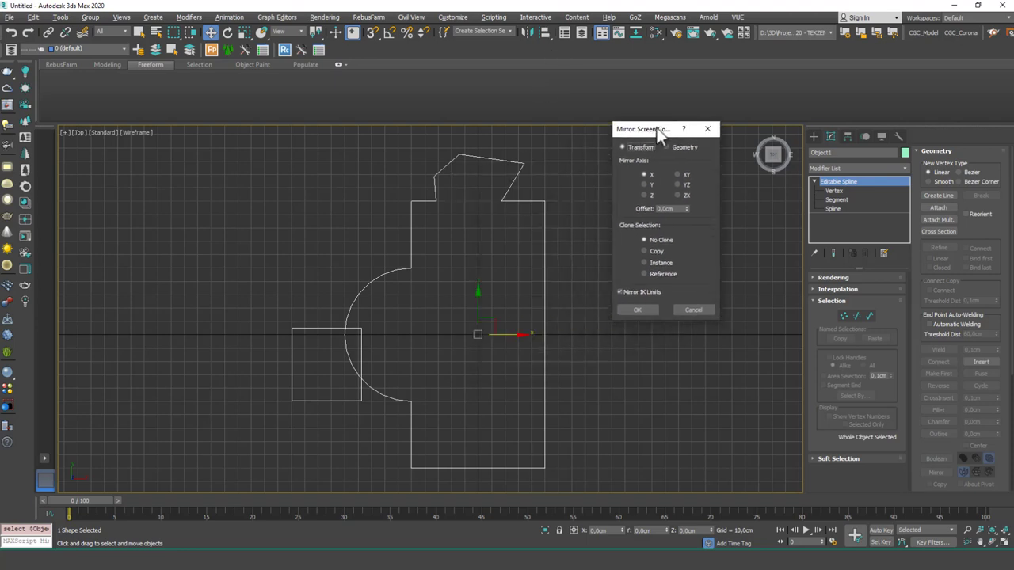
{"action": "left_click", "coordinate": [648, 186]}
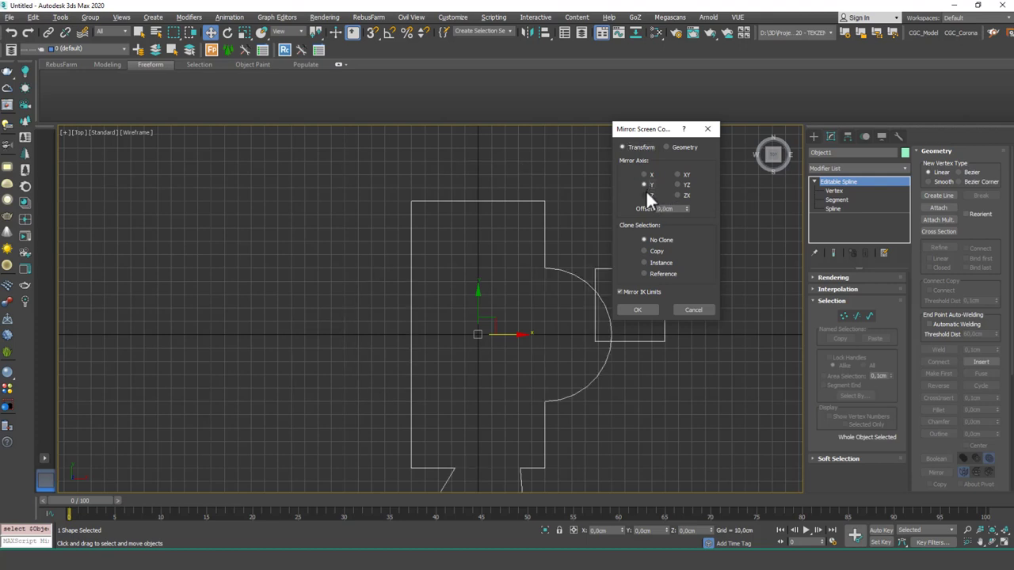
{"action": "left_click", "coordinate": [648, 196]}
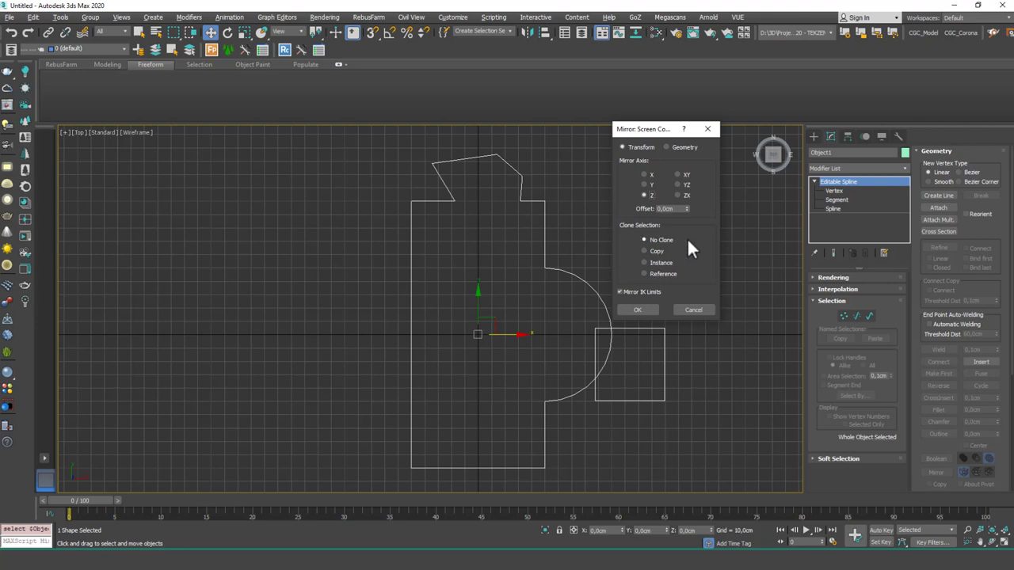
{"action": "left_click", "coordinate": [679, 175]}
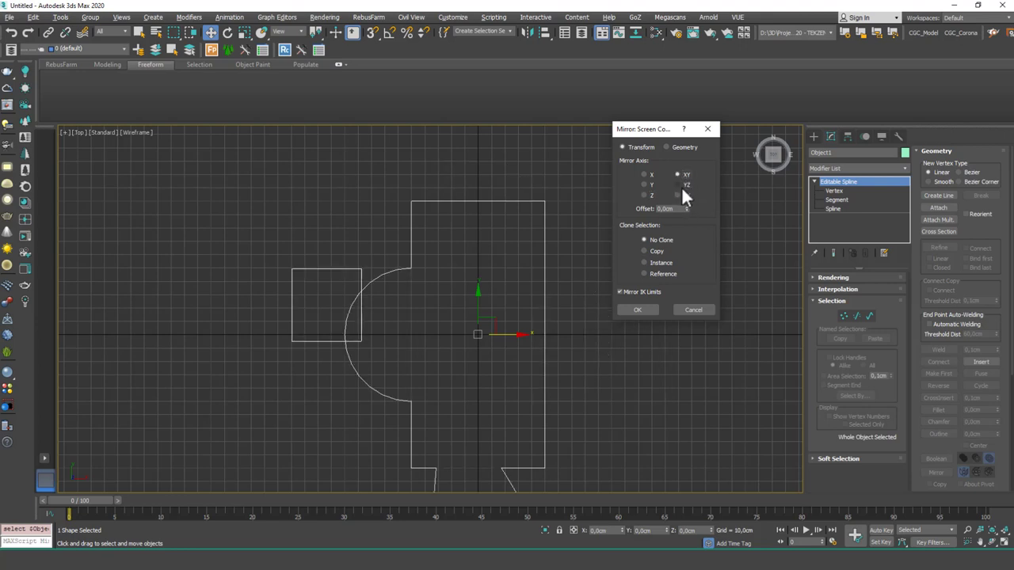
{"action": "left_click", "coordinate": [681, 186]}
{"action": "left_click", "coordinate": [683, 196]}
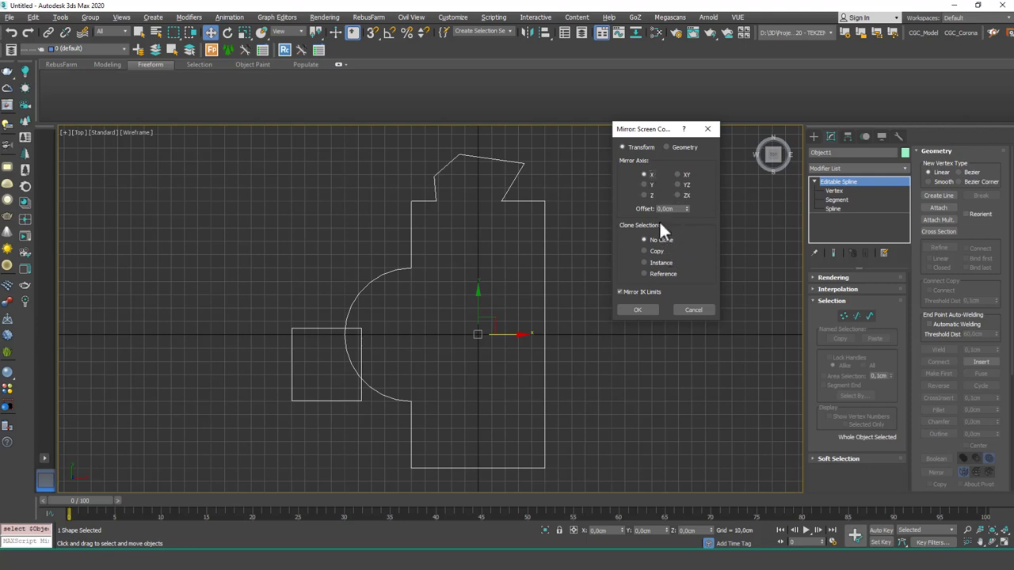
Preview the X-axis mirror of Object1 with a -4.61 cm offset and the Copy option, and discard it.
{"action": "left_click_drag", "start_coordinate": [686, 209], "coordinate": [525, 74]}
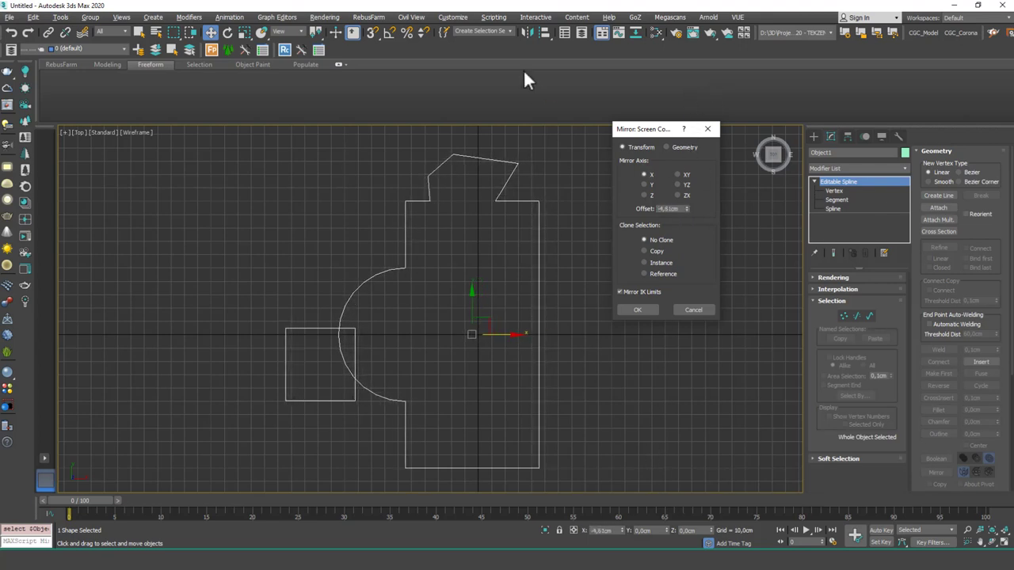
{"action": "left_click", "coordinate": [655, 252]}
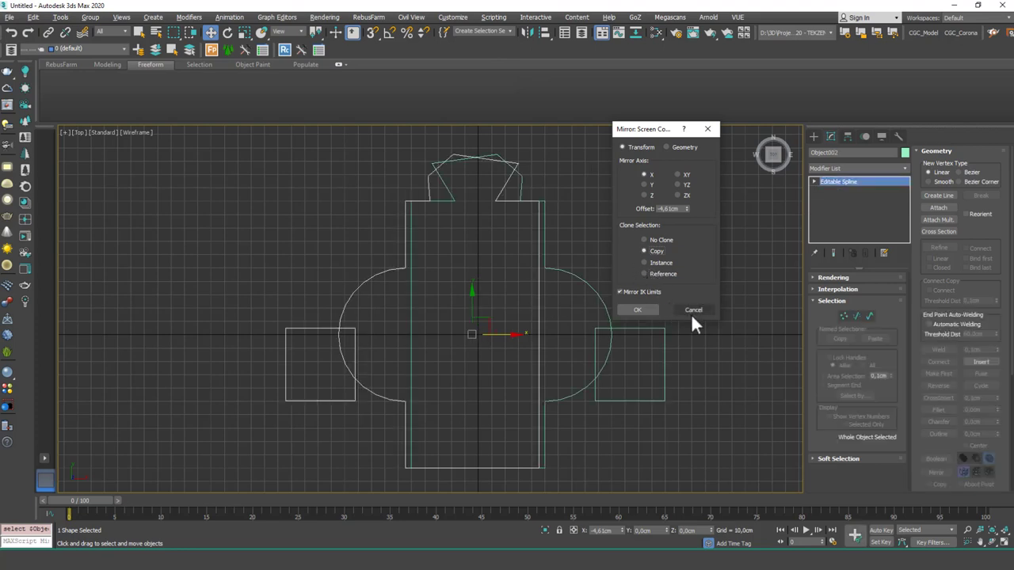
{"action": "left_click", "coordinate": [654, 240]}
{"action": "left_click", "coordinate": [637, 310]}
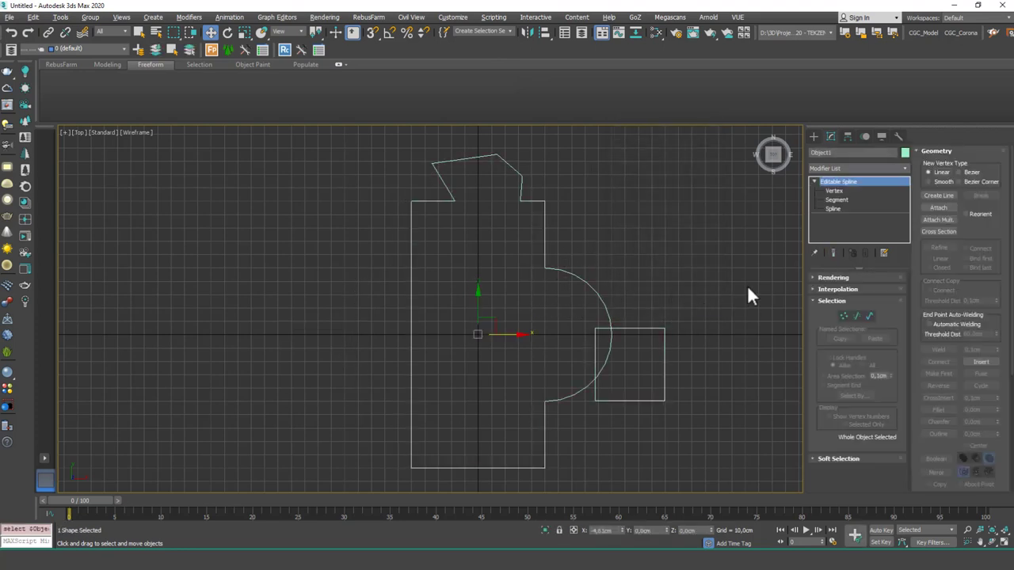
Try mirroring only the merged outline horizontally at spline level, and undo it.
{"action": "key", "text": "3"}
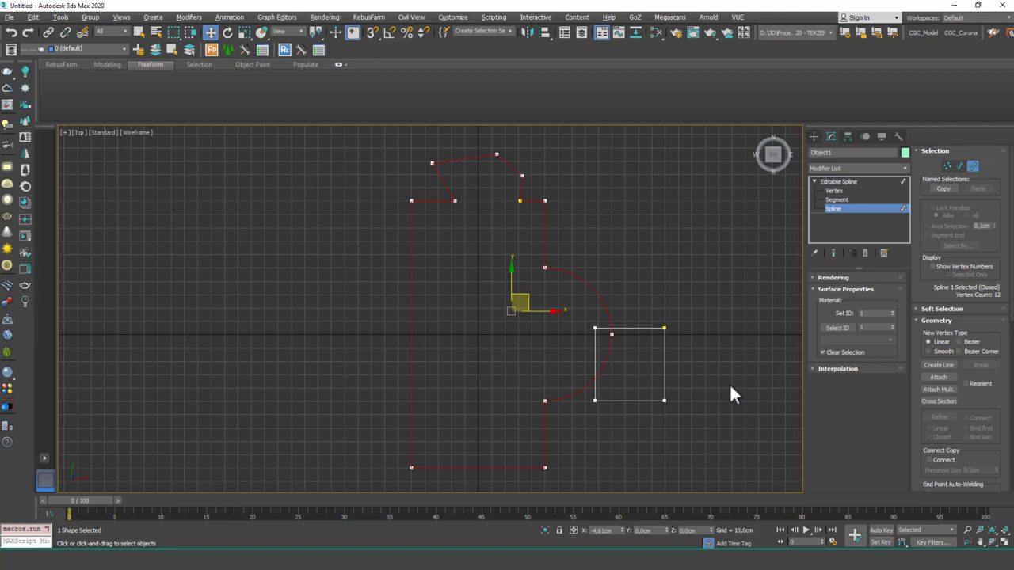
{"action": "scroll", "coordinate": [980, 203], "scroll_direction": "down", "scroll_amount": 6}
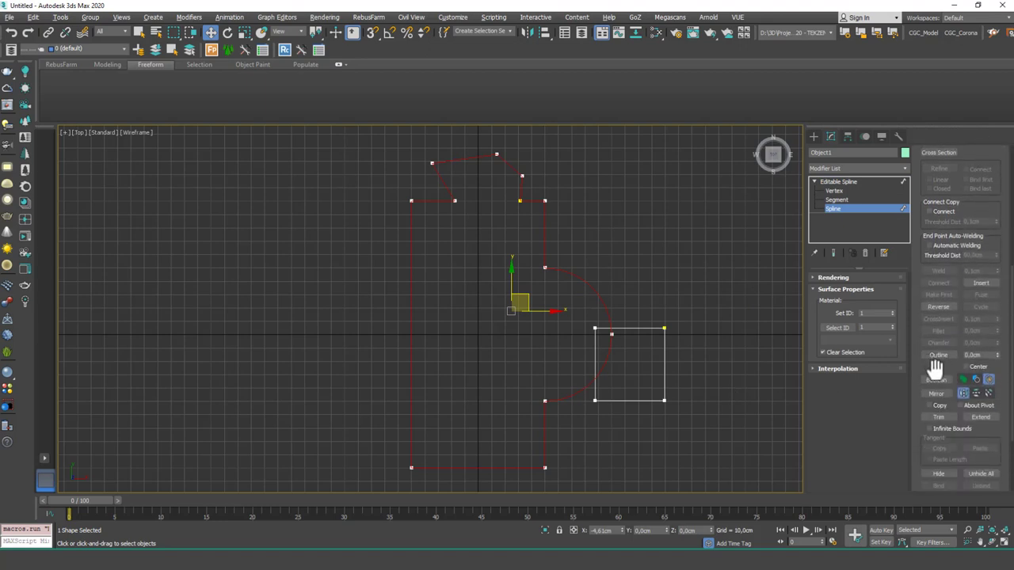
{"action": "scroll", "coordinate": [936, 368], "scroll_direction": "down", "scroll_amount": 1}
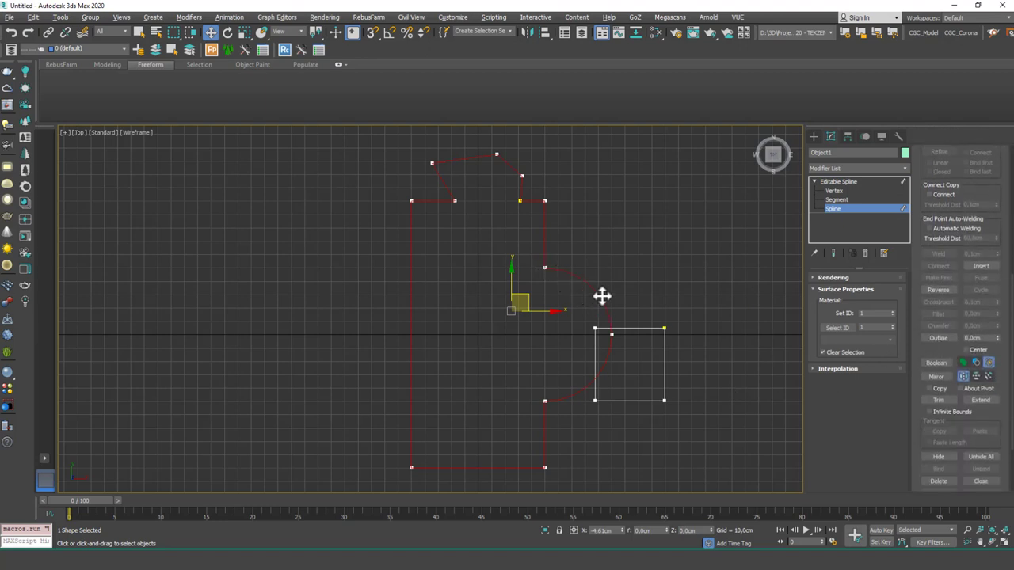
{"action": "left_click", "coordinate": [938, 376]}
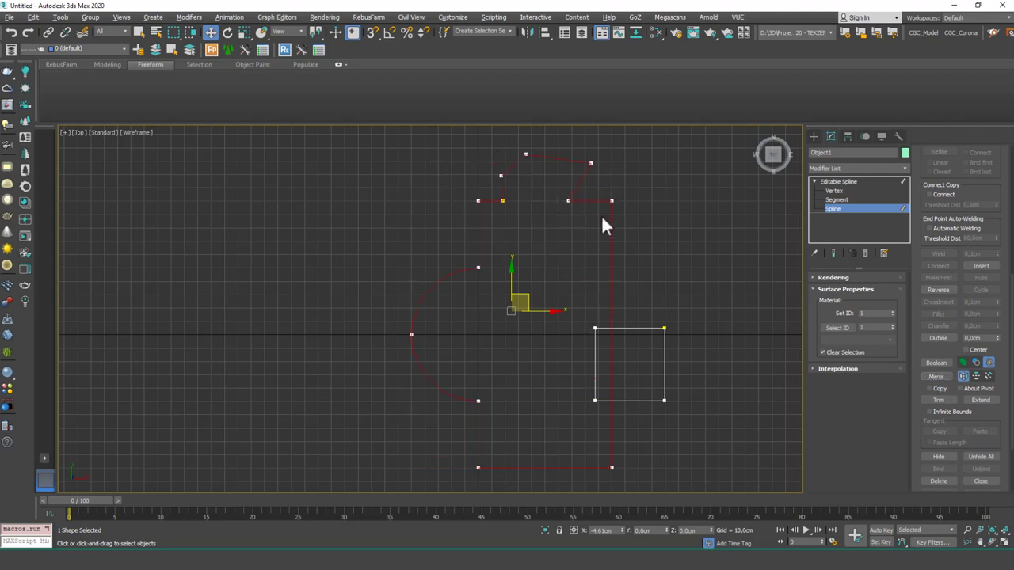
{"action": "key", "text": "ctrl+z"}
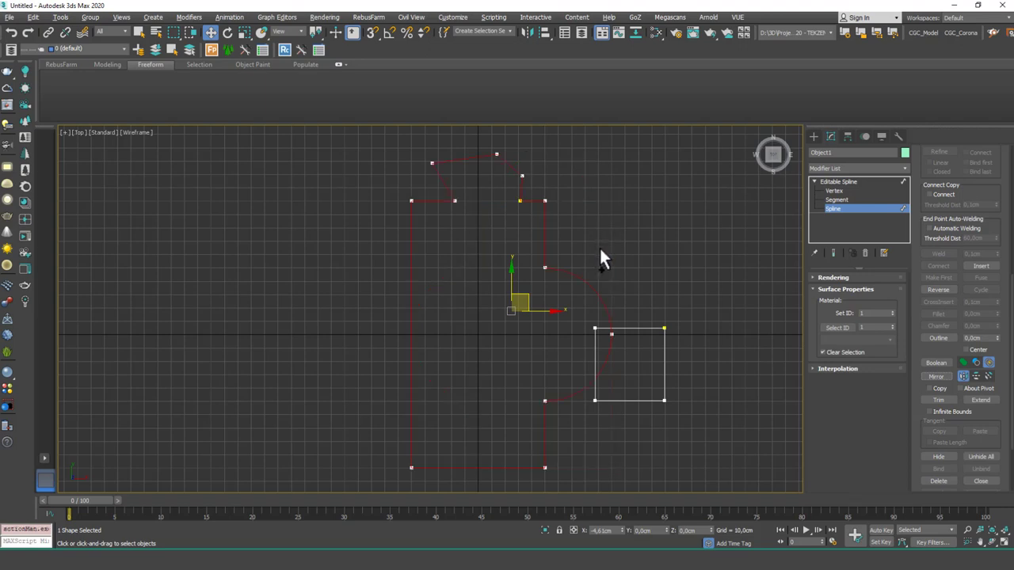
Try mirroring the merged outline spline vertically and in both directions, reverting each result.
{"action": "left_click", "coordinate": [975, 377]}
{"action": "left_click", "coordinate": [935, 377]}
{"action": "left_click", "coordinate": [989, 376]}
{"action": "left_click", "coordinate": [947, 376]}
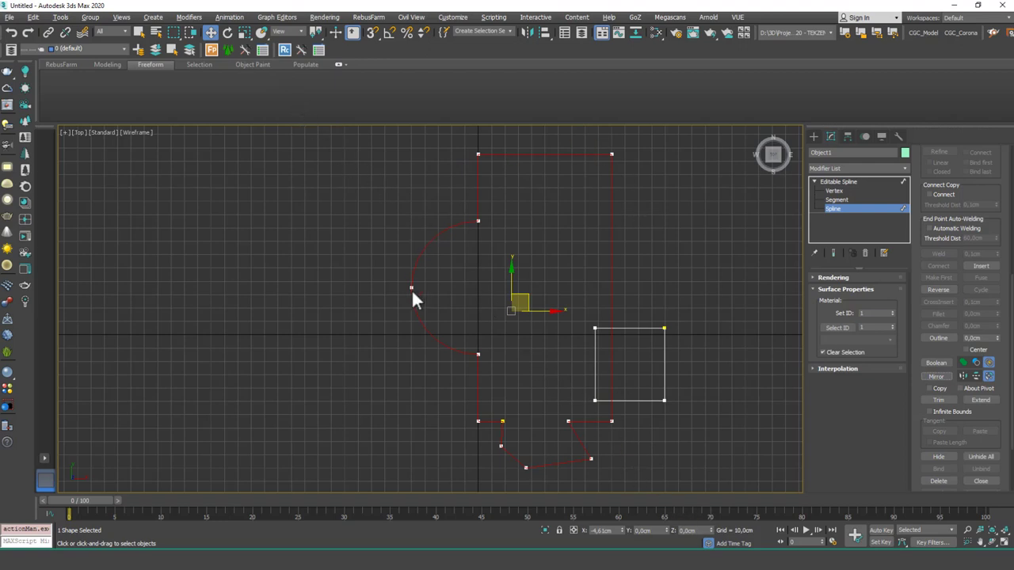
{"action": "left_click", "coordinate": [935, 377]}
{"action": "middle_click_drag", "start_coordinate": [631, 336], "coordinate": [626, 326]}
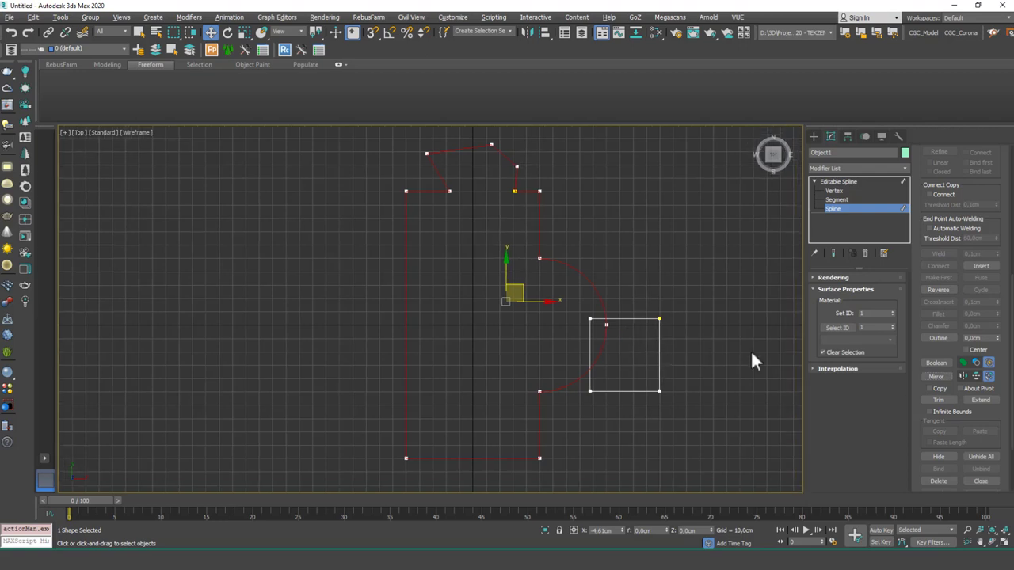
Try mirroring the merged outline in both directions as a copy, and undo it.
{"action": "left_click", "coordinate": [939, 389]}
{"action": "left_click", "coordinate": [937, 377]}
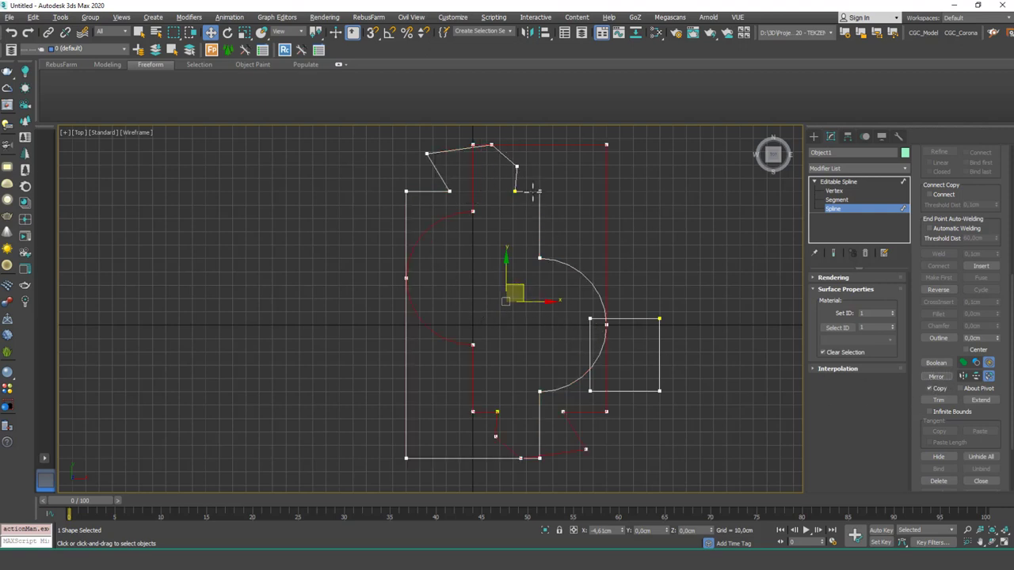
{"action": "key", "text": "ctrl+z"}
Try mirroring the merged outline in both directions with About Pivot and without Copy, revert it, and deselect the spline.
{"action": "left_click", "coordinate": [968, 388]}
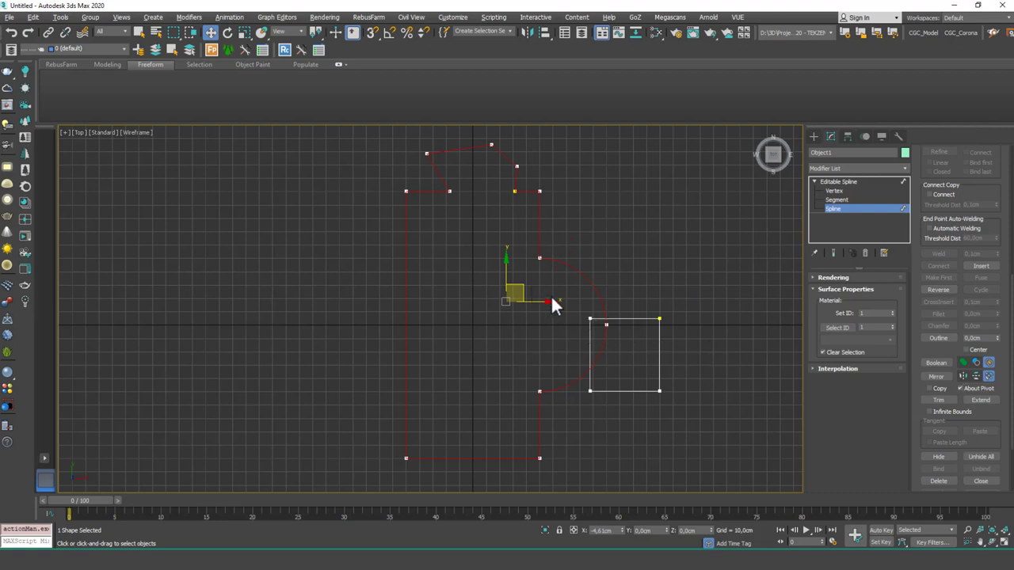
{"action": "left_click", "coordinate": [937, 376]}
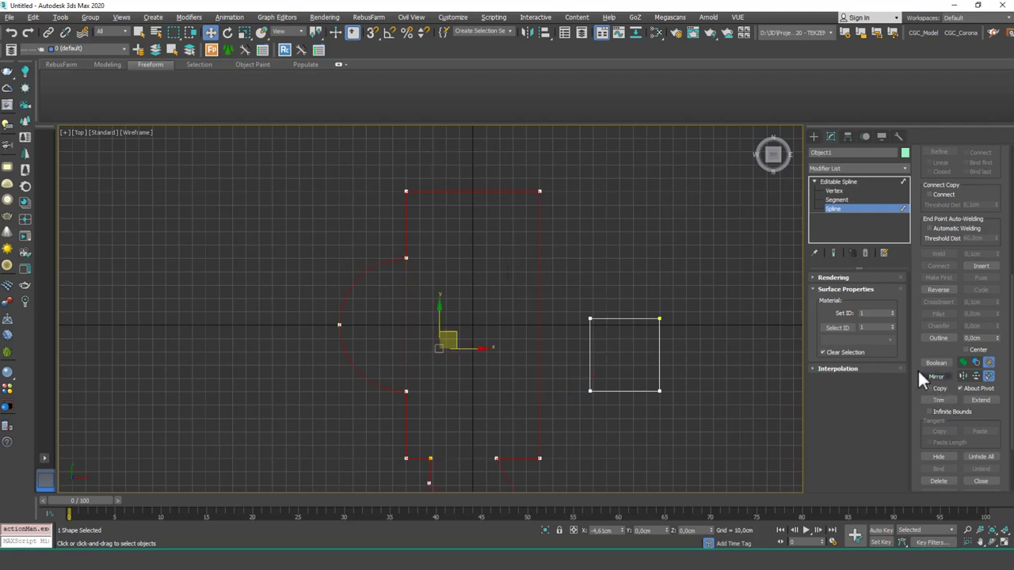
{"action": "middle_click_drag", "start_coordinate": [449, 367], "coordinate": [468, 267]}
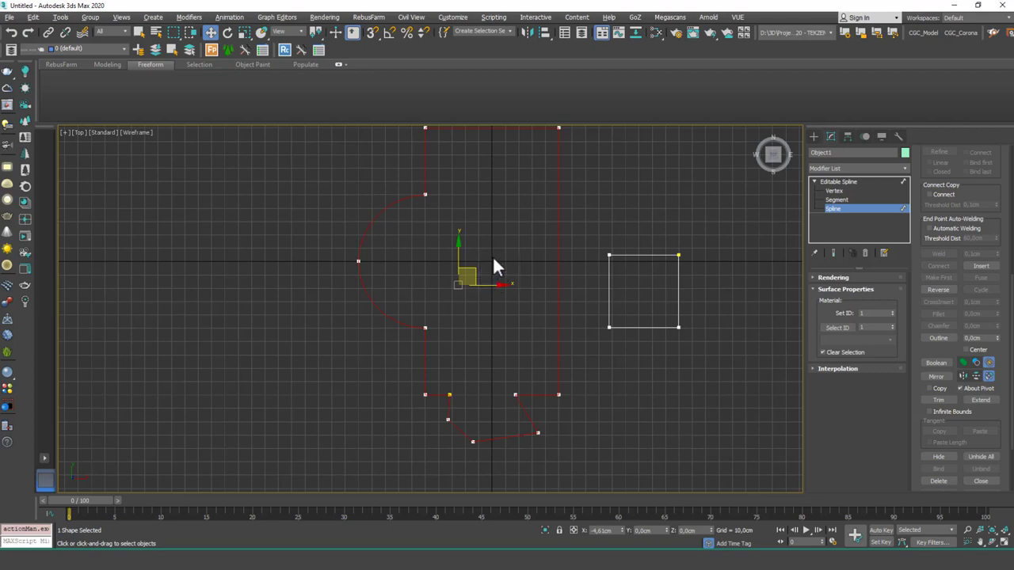
{"action": "middle_click_drag", "start_coordinate": [491, 301], "coordinate": [505, 351]}
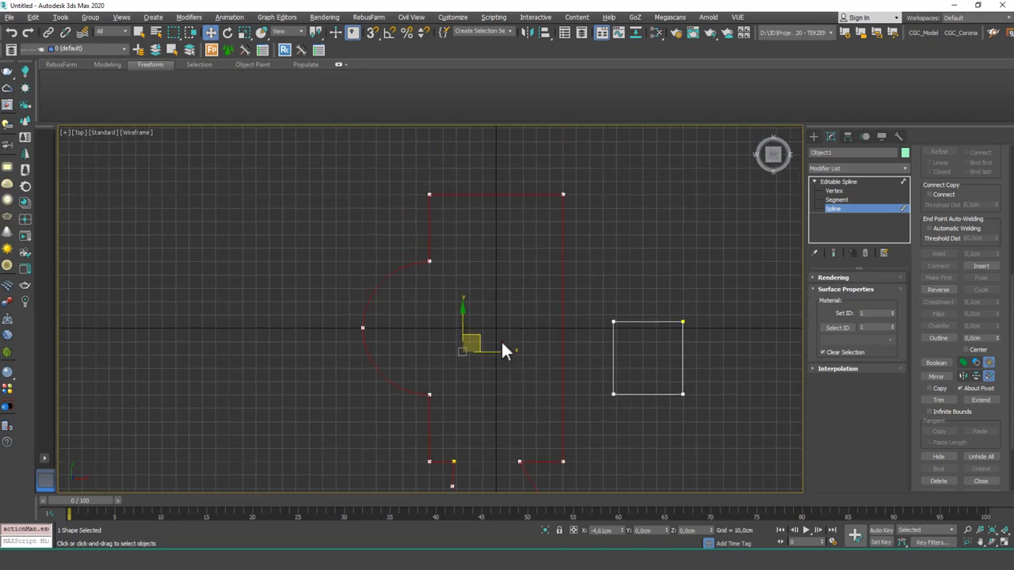
{"action": "middle_click_drag", "start_coordinate": [709, 312], "coordinate": [691, 274]}
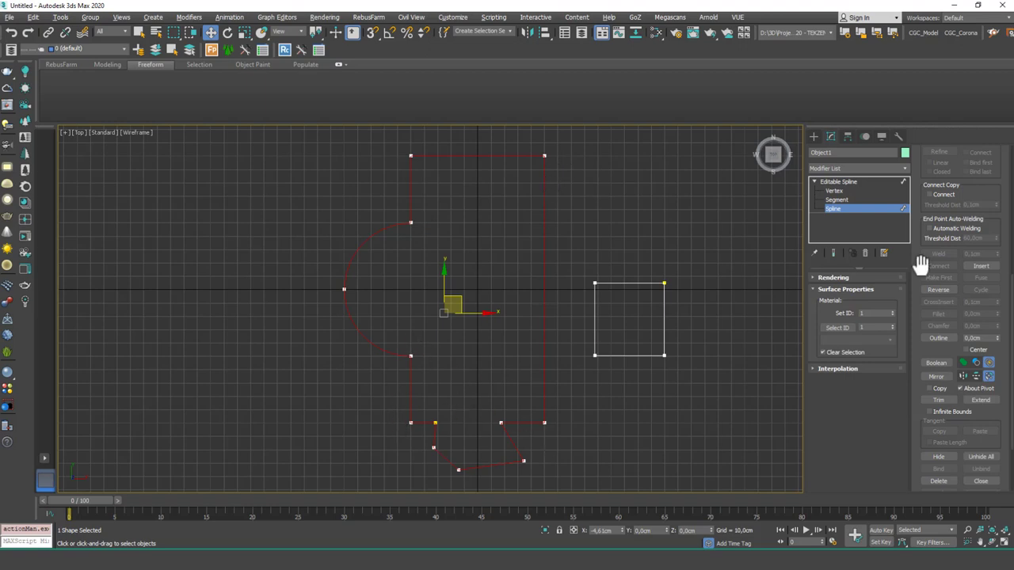
{"action": "left_click", "coordinate": [937, 376]}
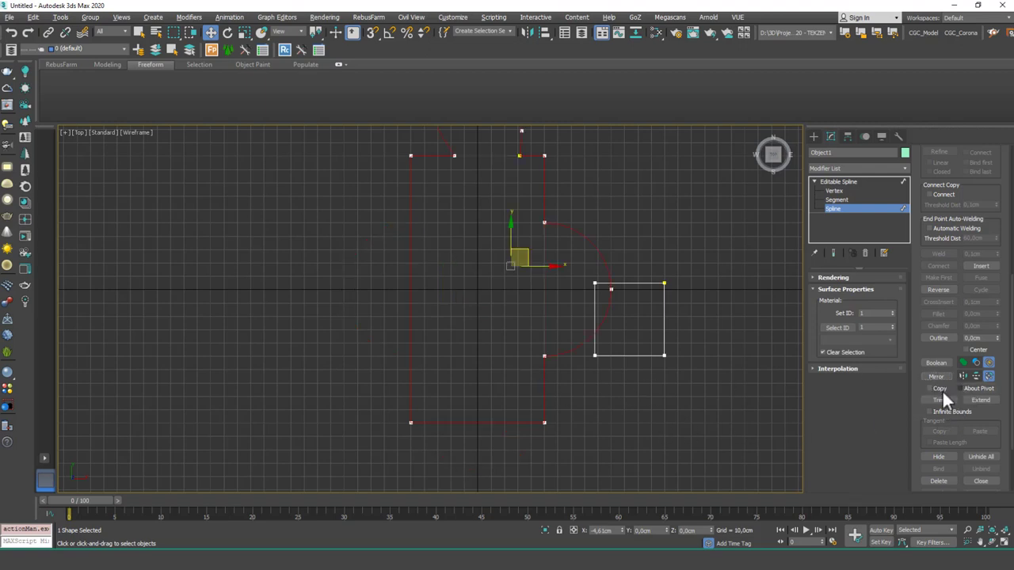
{"action": "middle_click_drag", "start_coordinate": [573, 215], "coordinate": [580, 231]}
{"action": "left_click", "coordinate": [579, 229]}
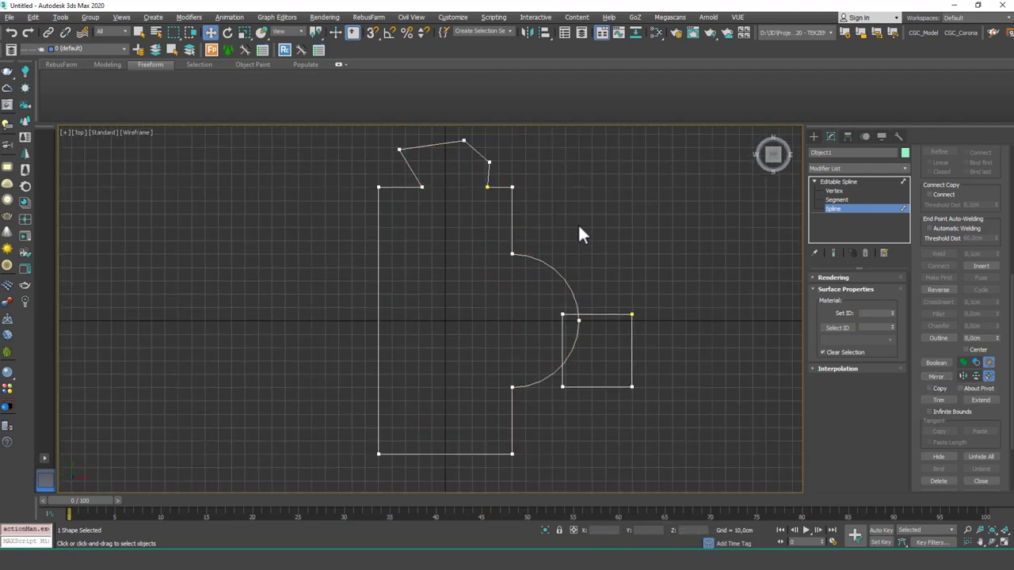